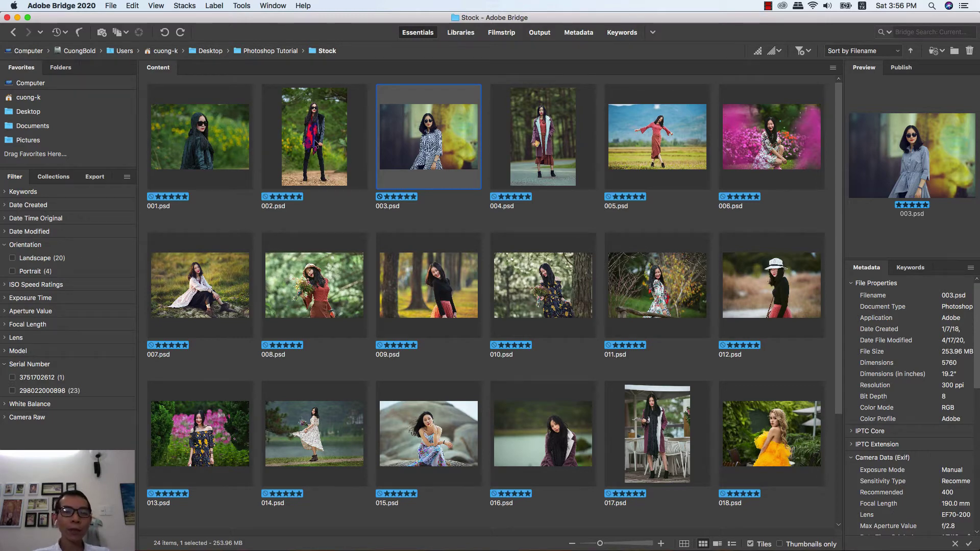
# Select 002.psd in Bridge's Stock folder and open it in Photoshop
pyautogui.click(326, 136)
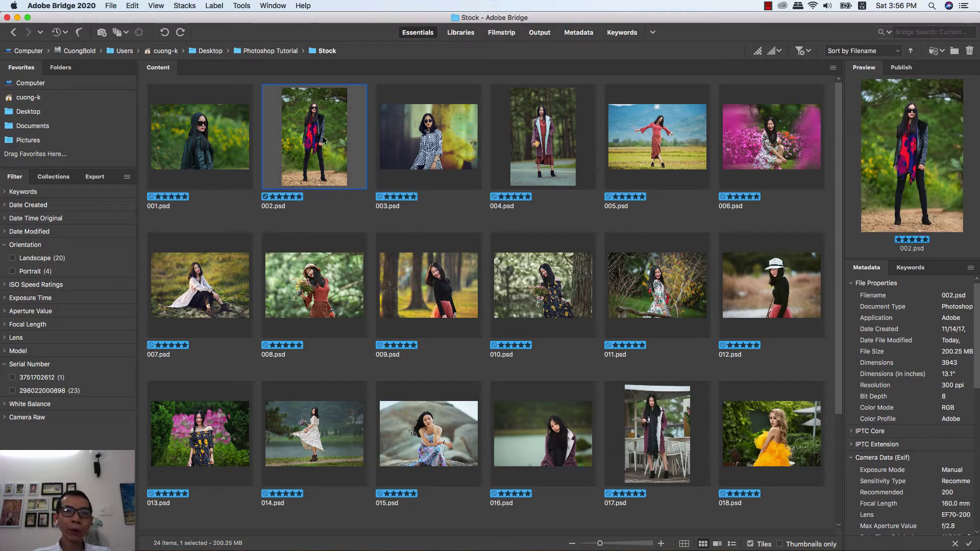
pyautogui.doubleClick(323, 139)
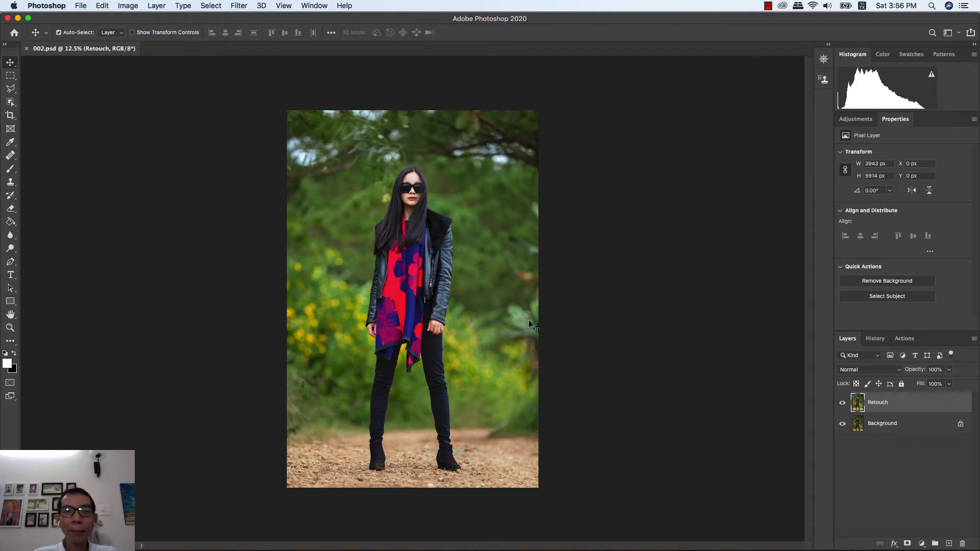
# Hide and show the Retouch layer twice to compare it against the original
pyautogui.click(842, 403)
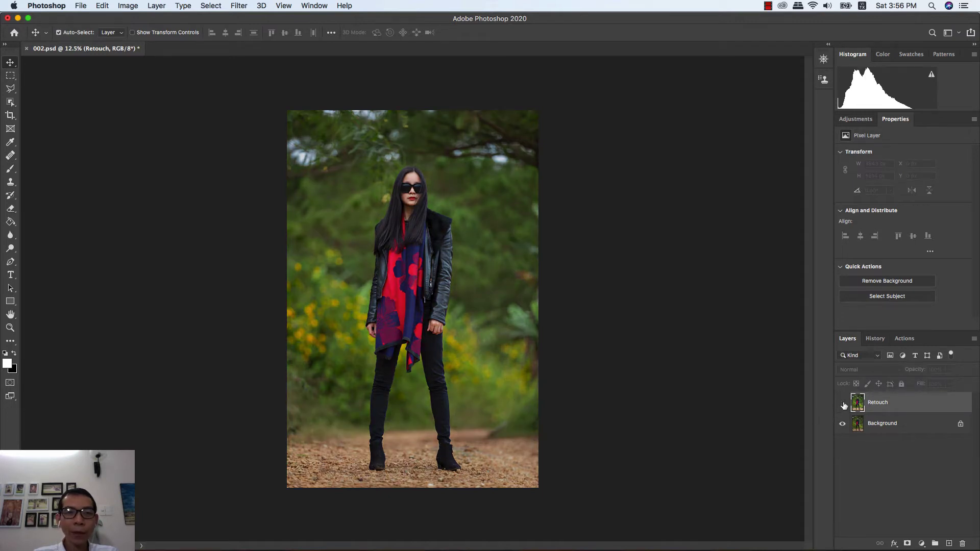
pyautogui.click(842, 403)
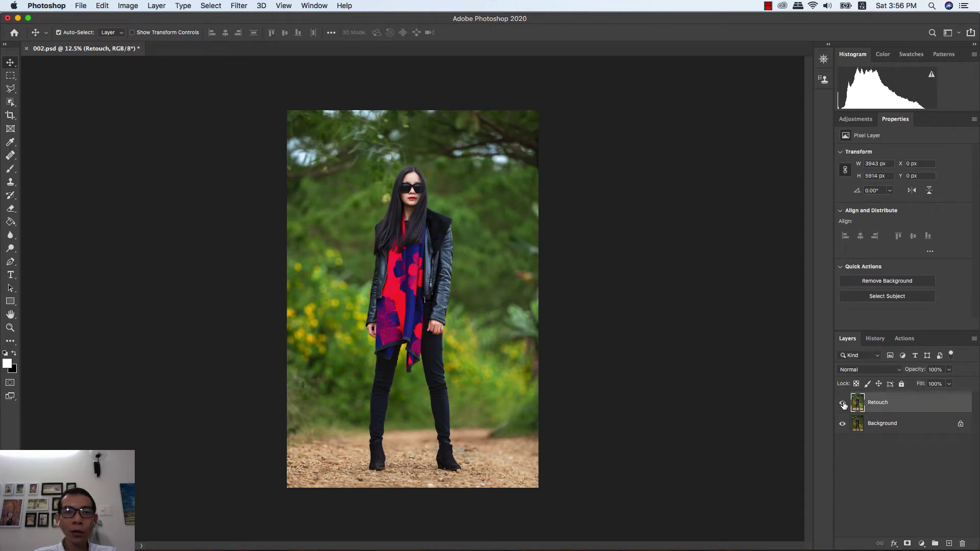
pyautogui.click(842, 403)
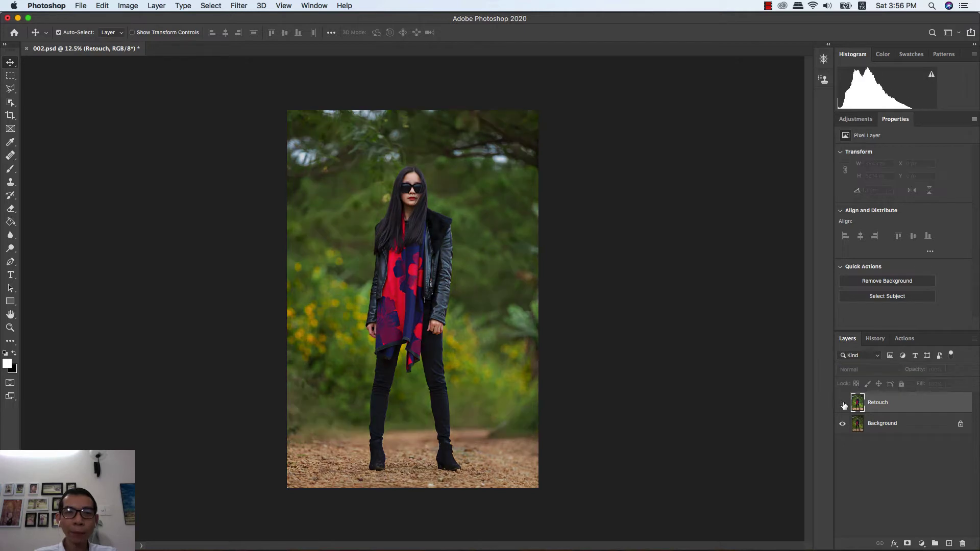
pyautogui.click(842, 404)
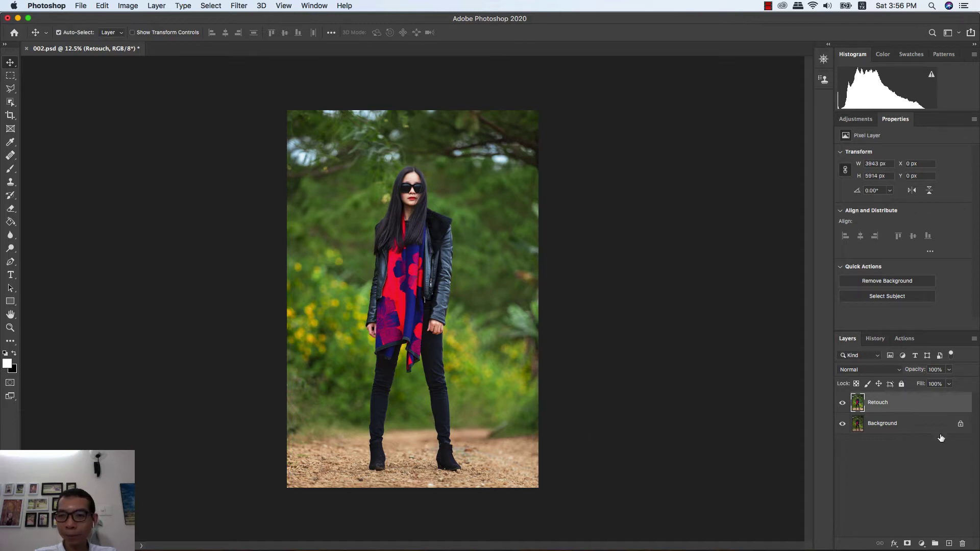
# Delete the old Retouch layer, duplicate Background, and name the copy Retouch
pyautogui.moveTo(903, 406); pyautogui.dragTo(964, 543)
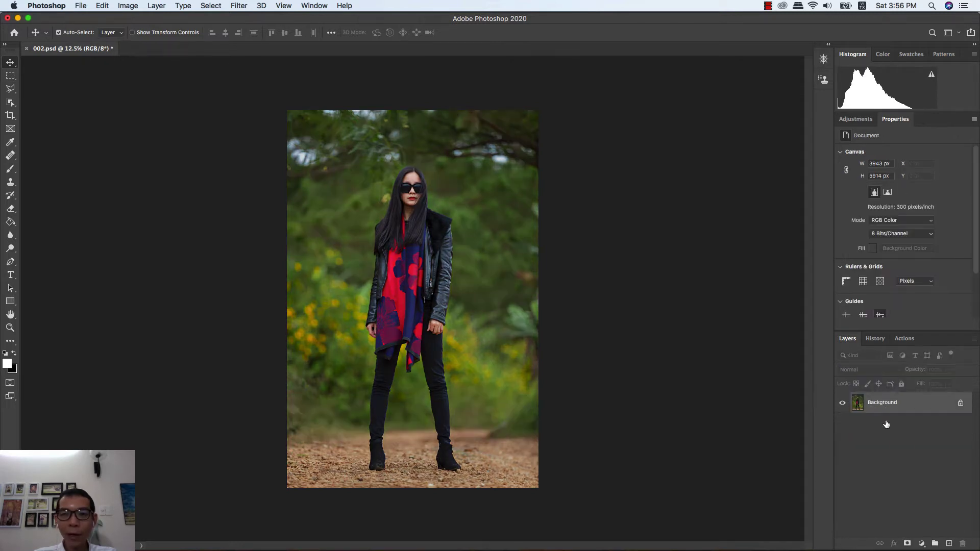
pyautogui.press('super+j')
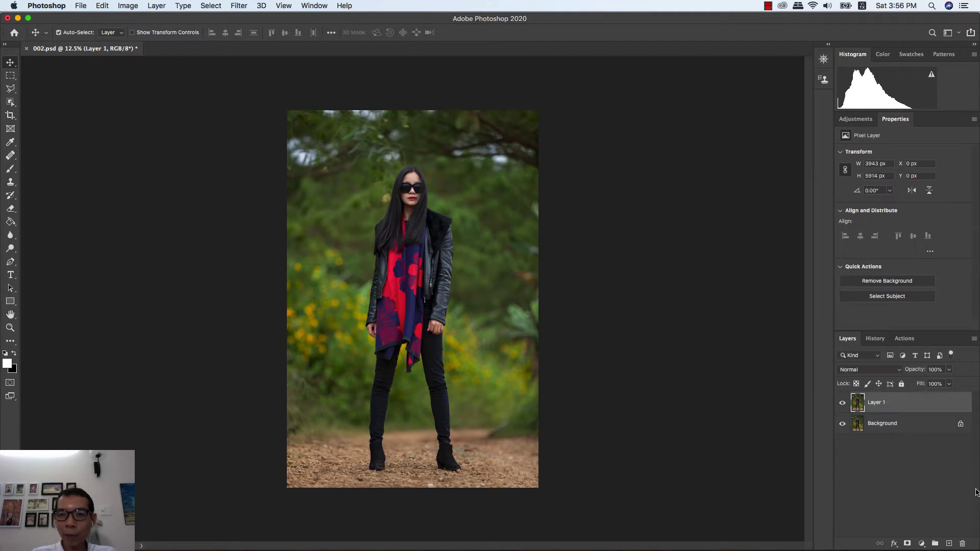
pyautogui.doubleClick(877, 403)
pyautogui.write('Re')
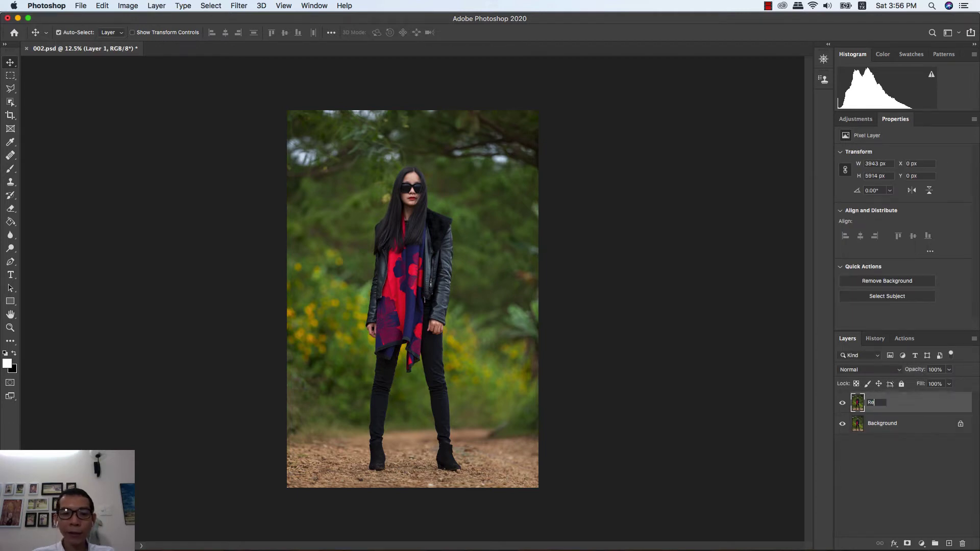
pyautogui.write('touch')
pyautogui.press('Return')
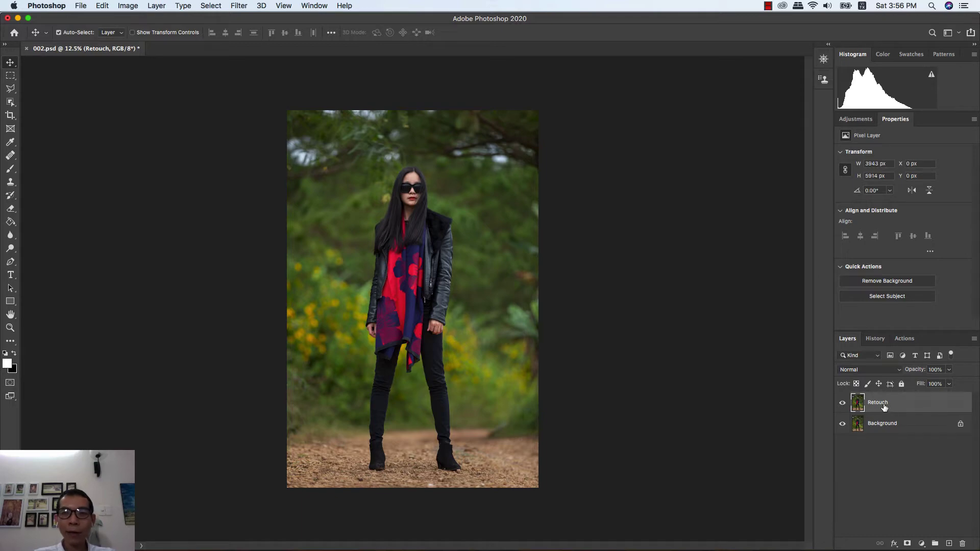
# Zoom to 100%, then to 200% on the lips and chin
pyautogui.press('super+1')
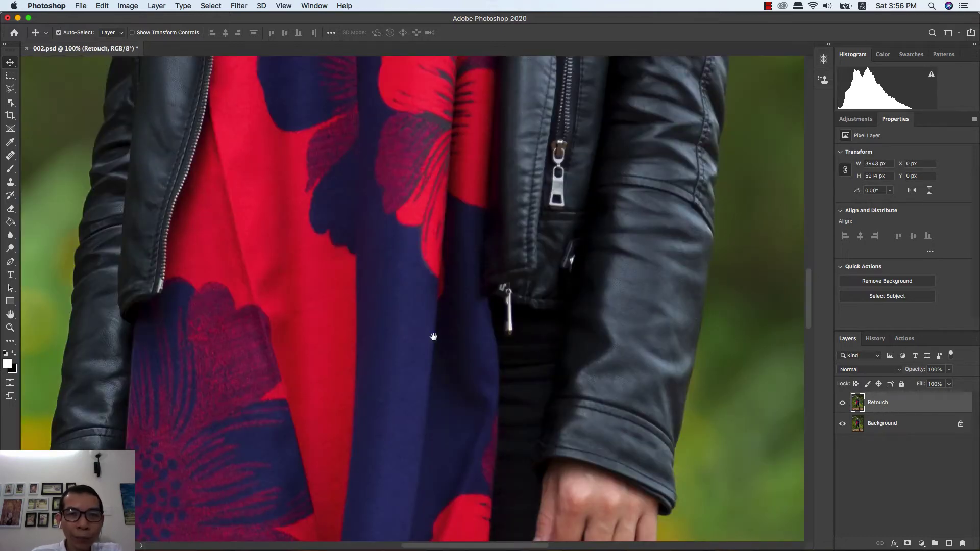
pyautogui.scroll(4, 434, 337)
pyautogui.scroll(4, 466, 291)
pyautogui.scroll(3, 486, 328)
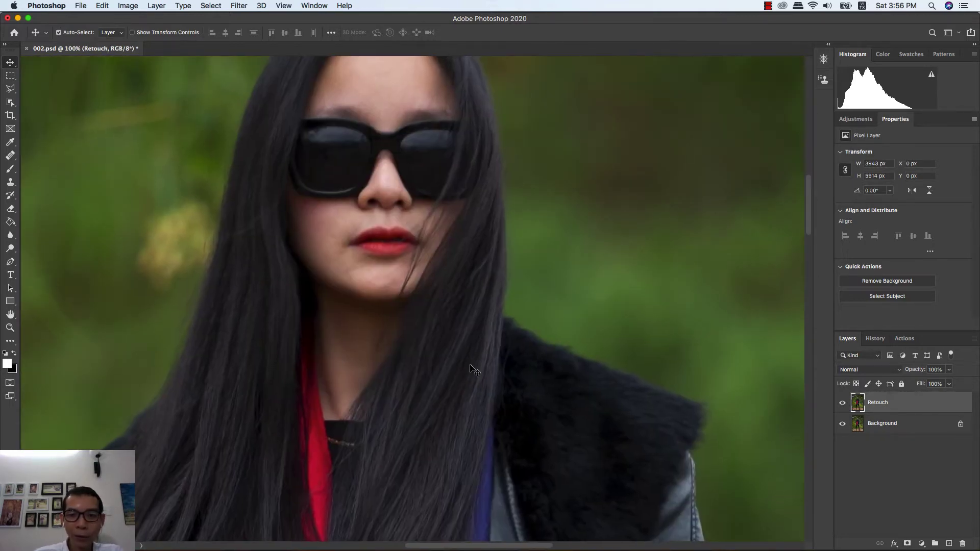
pyautogui.press('XF86MonBrightnessDown')
pyautogui.press('super+plus')
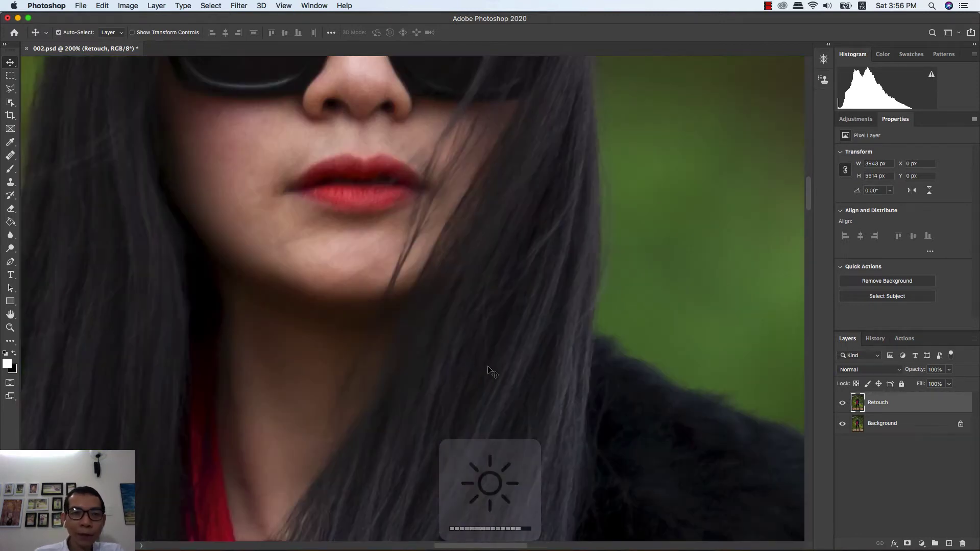
# With the Healing Brush, sample clean chin skin and heal a light chin blemish
pyautogui.click(10, 156)
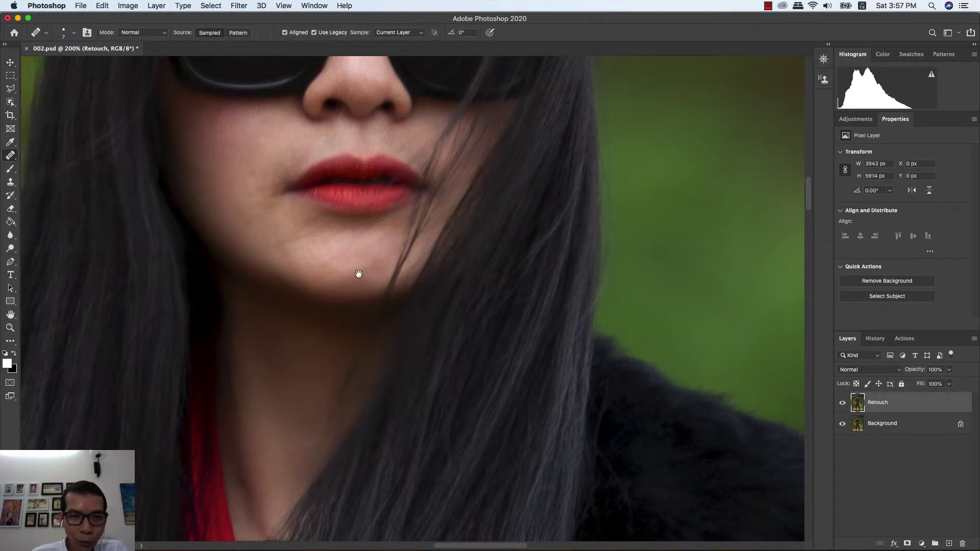
pyautogui.moveTo(359, 274); pyautogui.dragTo(425, 243)
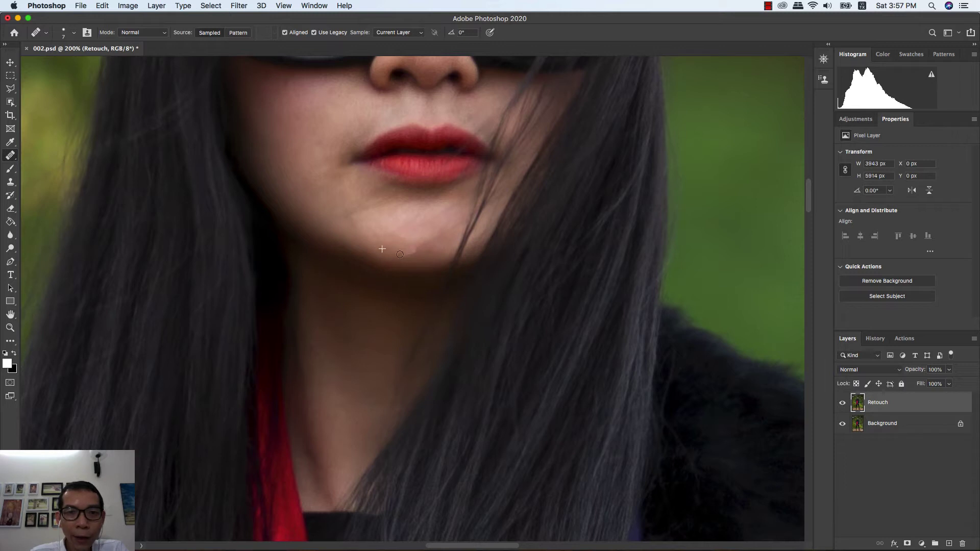
pyautogui.moveTo(400, 253); pyautogui.dragTo(387, 243)
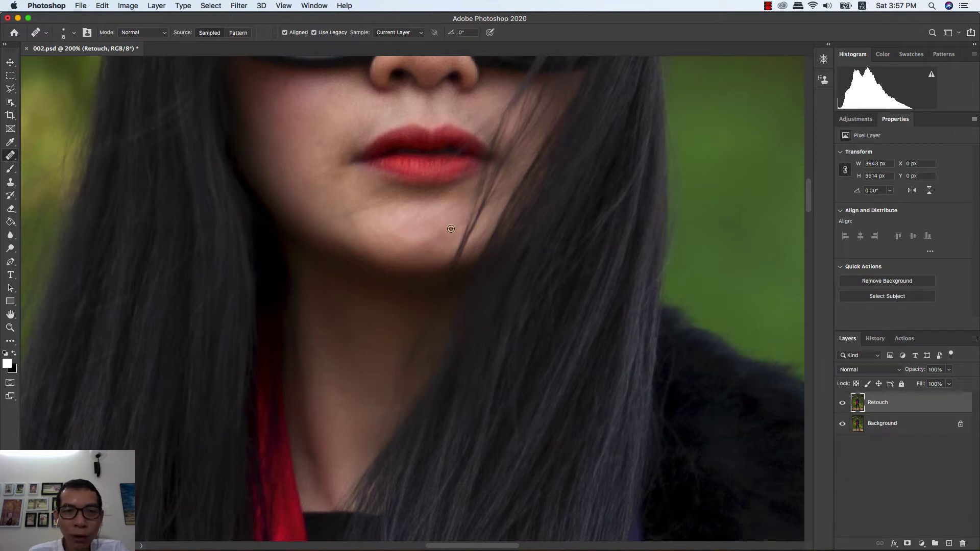
pyautogui.keyDown('alt'); pyautogui.click(405, 250); pyautogui.keyUp('alt')
pyautogui.moveTo(430, 247); pyautogui.dragTo(428, 246)
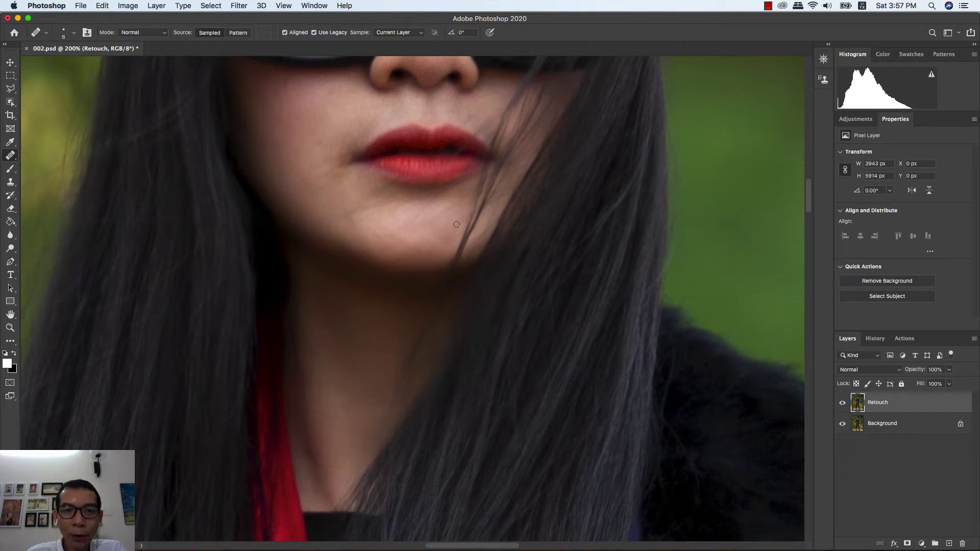
# Resample nearby skin and heal more chin spots, including one below the lip's left corner
pyautogui.keyDown('alt'); pyautogui.click(400, 216); pyautogui.keyUp('alt')
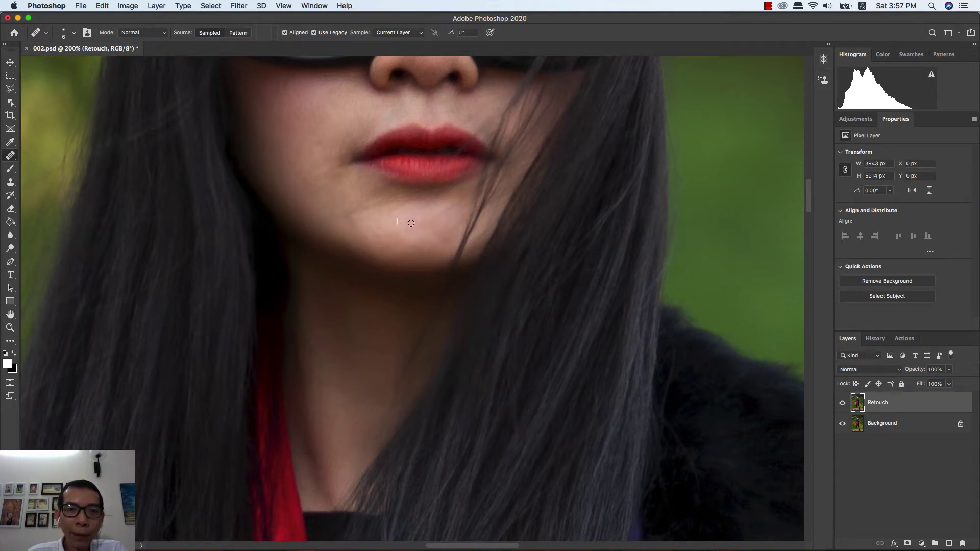
pyautogui.moveTo(434, 218); pyautogui.dragTo(390, 234)
pyautogui.keyDown('alt'); pyautogui.click(405, 242); pyautogui.keyUp('alt')
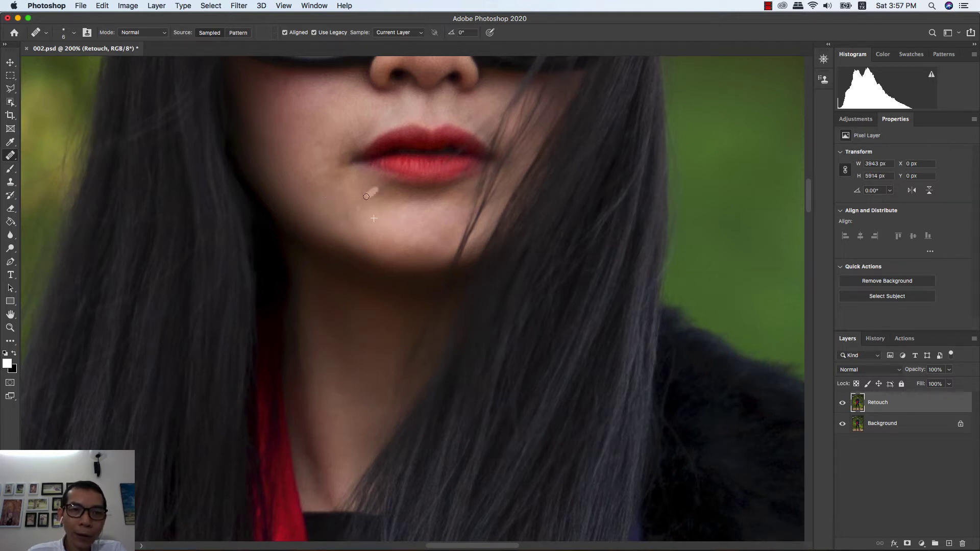
pyautogui.moveTo(390, 200); pyautogui.dragTo(375, 209)
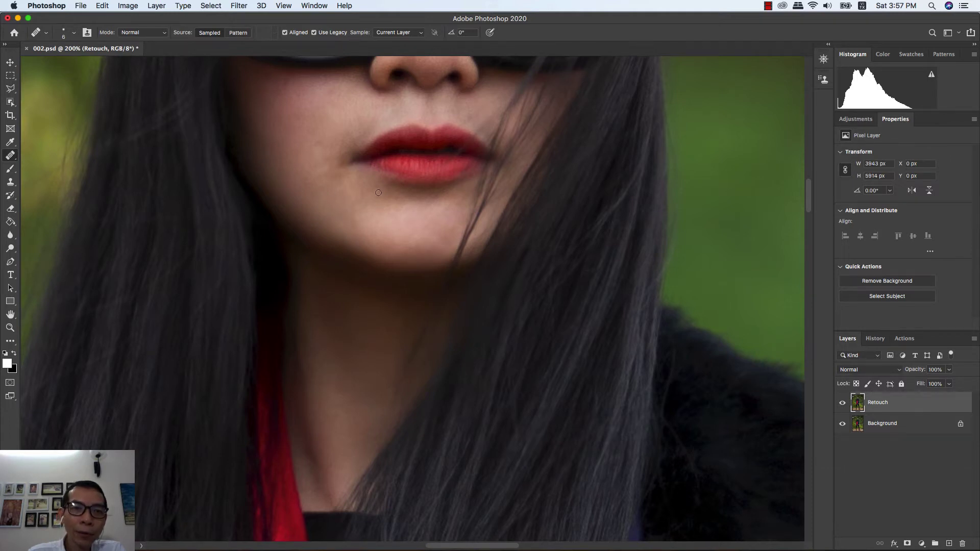
pyautogui.scroll(3, 378, 193)
pyautogui.hscroll(-3, 378, 192)
# Sample skin beside the lip and heal the blemishes below and left of the lips
pyautogui.click(409, 272)
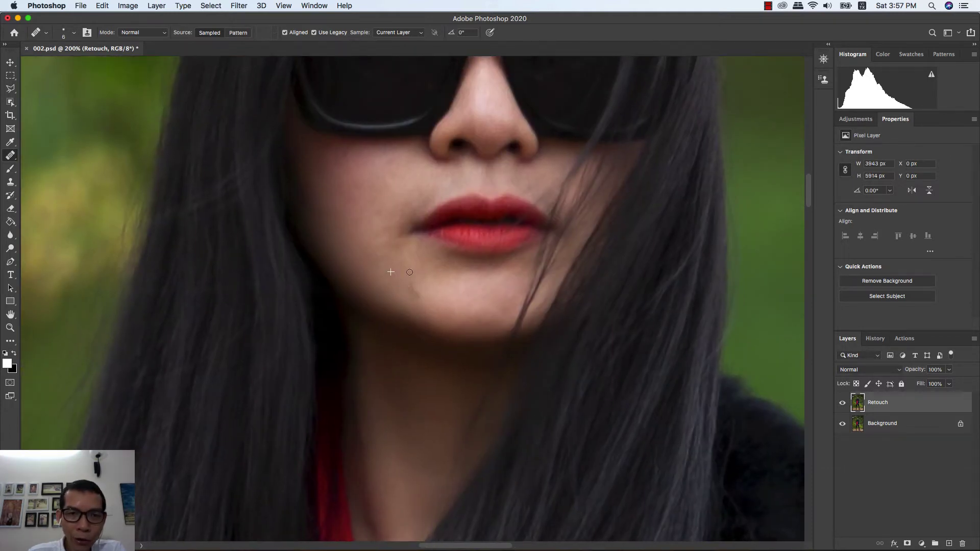
pyautogui.moveTo(409, 272)
pyautogui.mouseDown()
pyautogui.moveTo(418, 281)
pyautogui.moveTo(388, 250)
pyautogui.moveTo(411, 262)
pyautogui.mouseUp()
pyautogui.keyDown('alt'); pyautogui.click(404, 269); pyautogui.keyUp('alt')
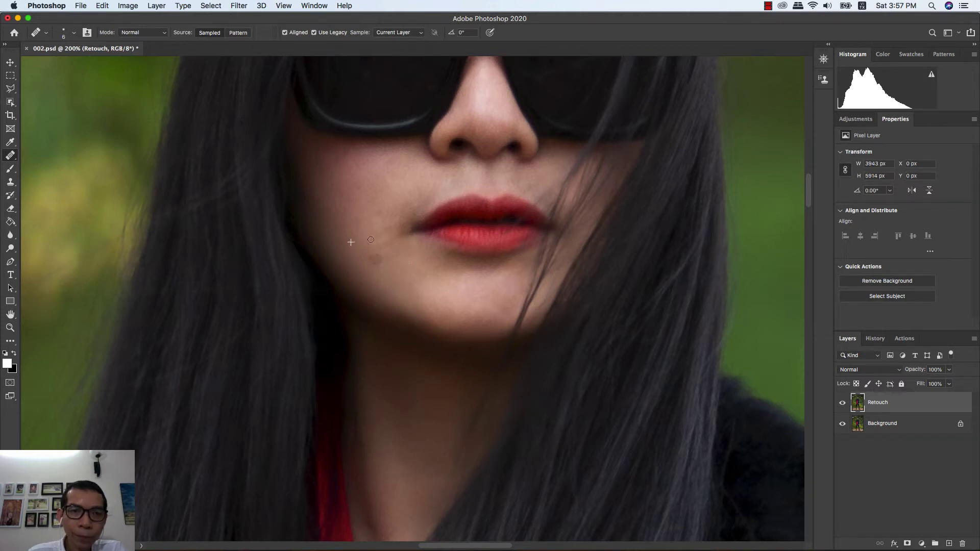
pyautogui.scroll(3, 409, 258)
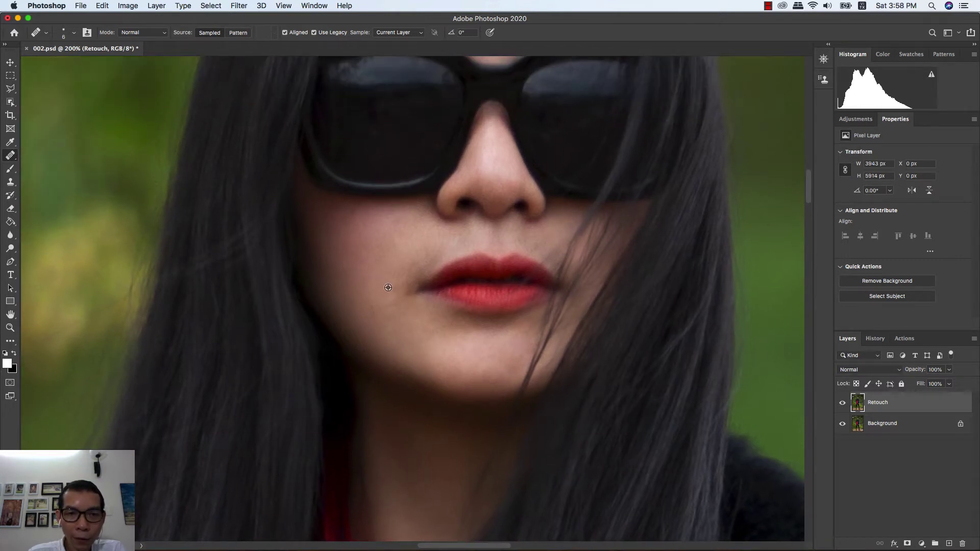
pyautogui.moveTo(395, 297); pyautogui.dragTo(395, 296)
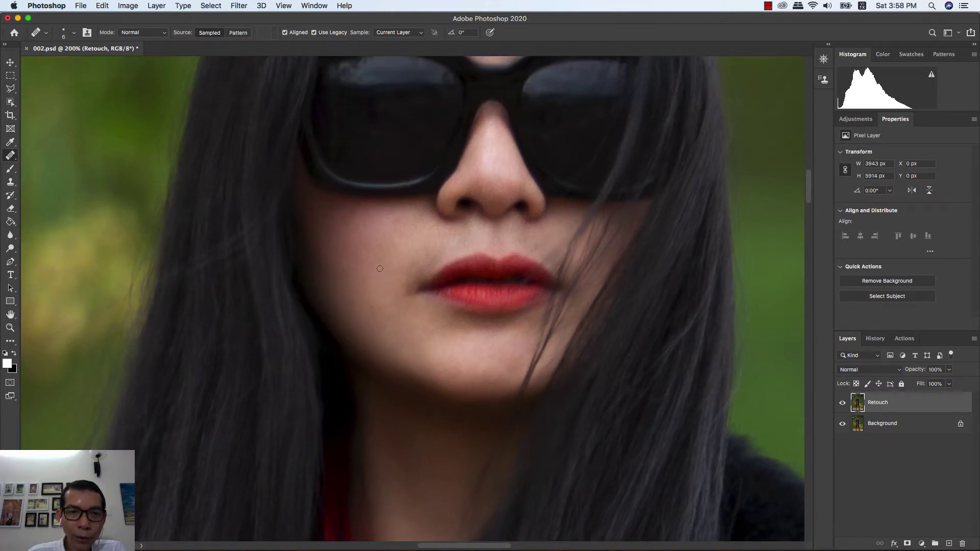
# Heal two cheek spots beside the nose and make the healing brush slightly smaller
pyautogui.keyDown('alt'); pyautogui.click(375, 240); pyautogui.keyUp('alt')
pyautogui.click(361, 222)
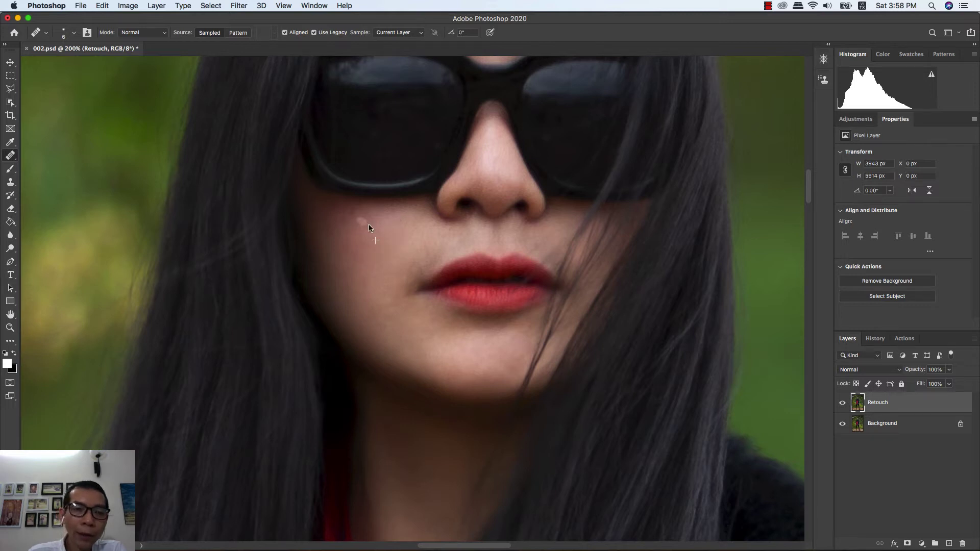
pyautogui.scroll(5, 383, 262)
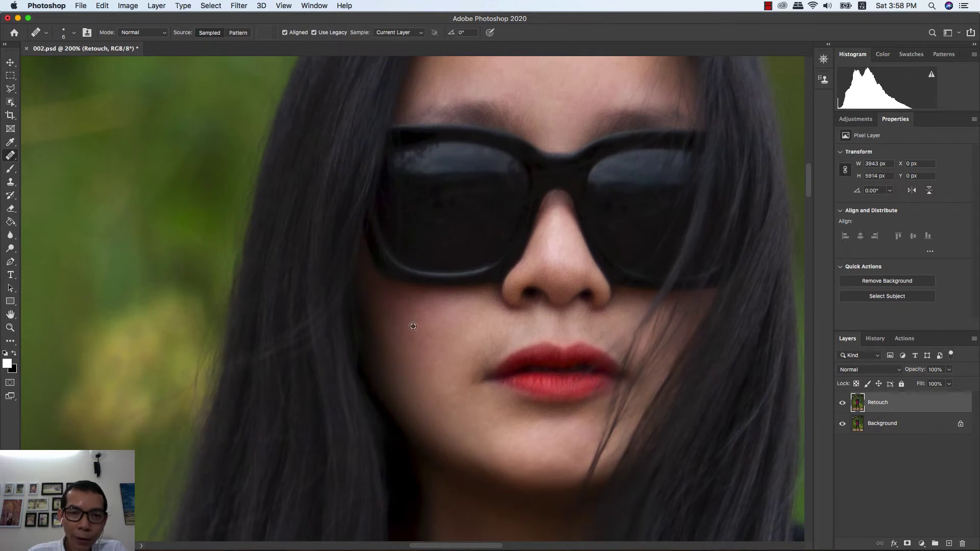
pyautogui.hscroll(4, 426, 353)
pyautogui.hscroll(2, 426, 353)
pyautogui.press('[')
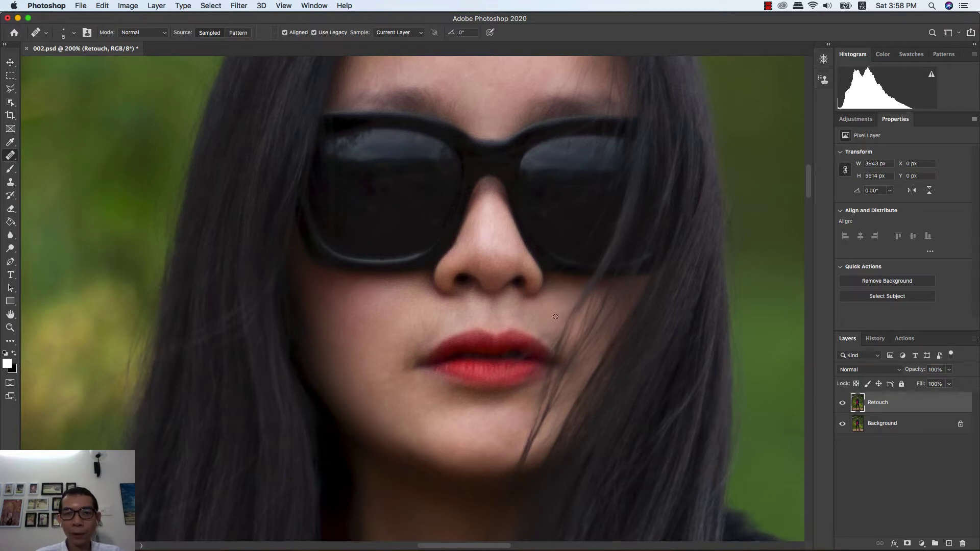
# Enlarge the brush slightly and heal forehead spots near the hairline
pyautogui.scroll(5, 548, 350)
pyautogui.scroll(3, 546, 357)
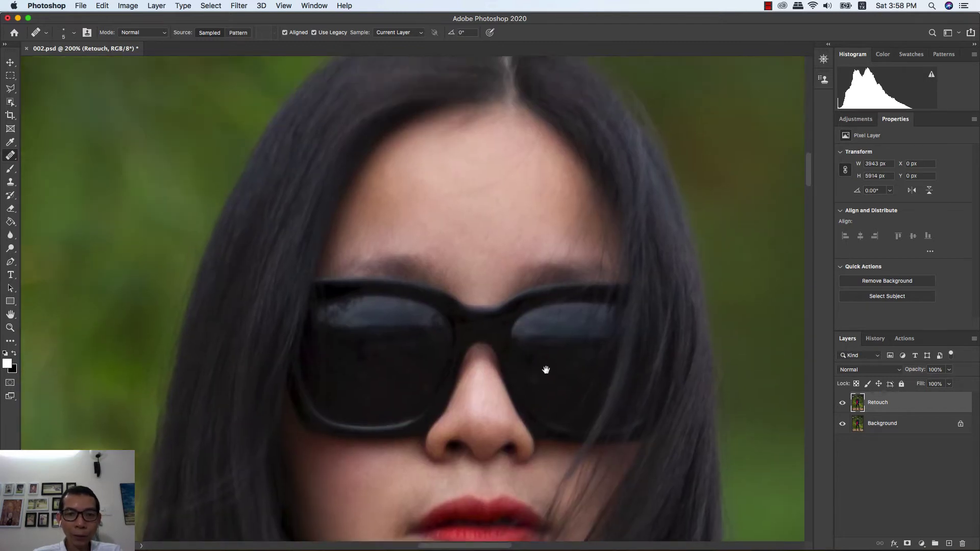
pyautogui.scroll(1, 546, 369)
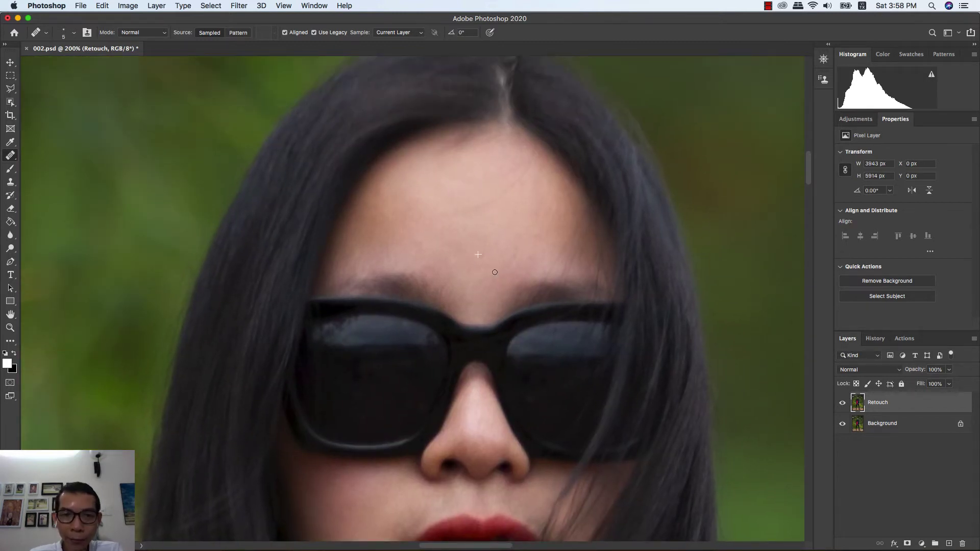
pyautogui.press(']')
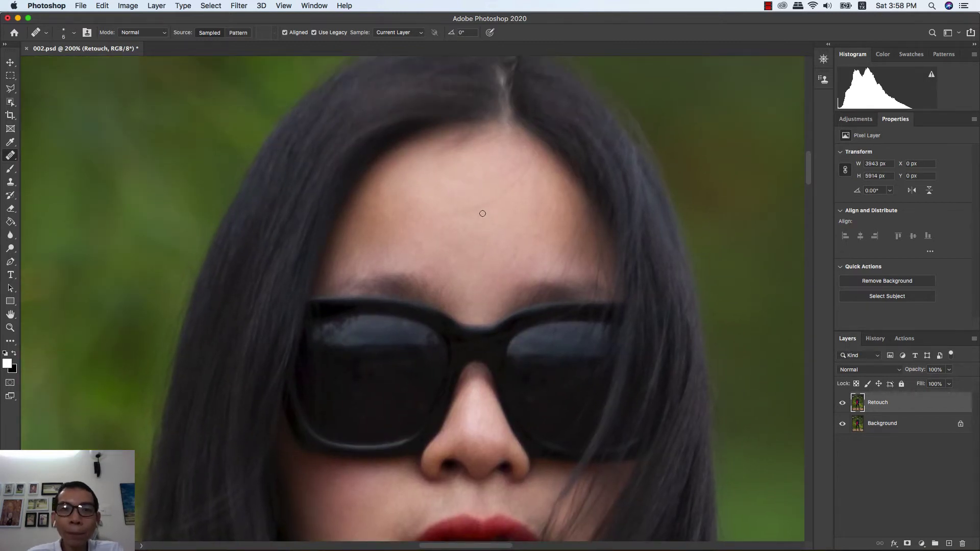
pyautogui.click(511, 189)
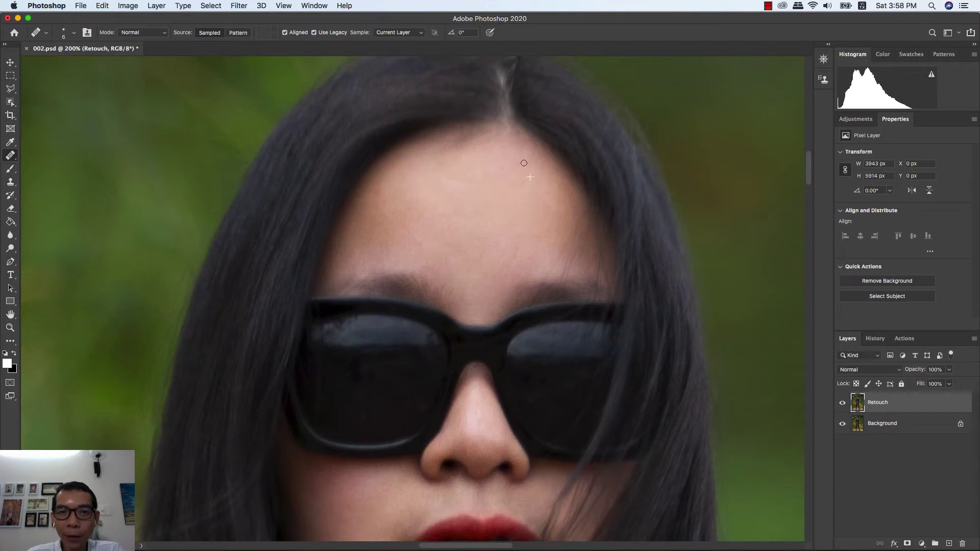
pyautogui.keyDown('alt'); pyautogui.click(540, 176); pyautogui.keyUp('alt')
pyautogui.moveTo(530, 155)
pyautogui.mouseDown()
pyautogui.moveTo(540, 164)
pyautogui.moveTo(524, 162)
pyautogui.mouseUp()
# Resample forehead skin and heal the upper, middle and left forehead blemishes
pyautogui.keyDown('alt'); pyautogui.click(521, 197); pyautogui.keyUp('alt')
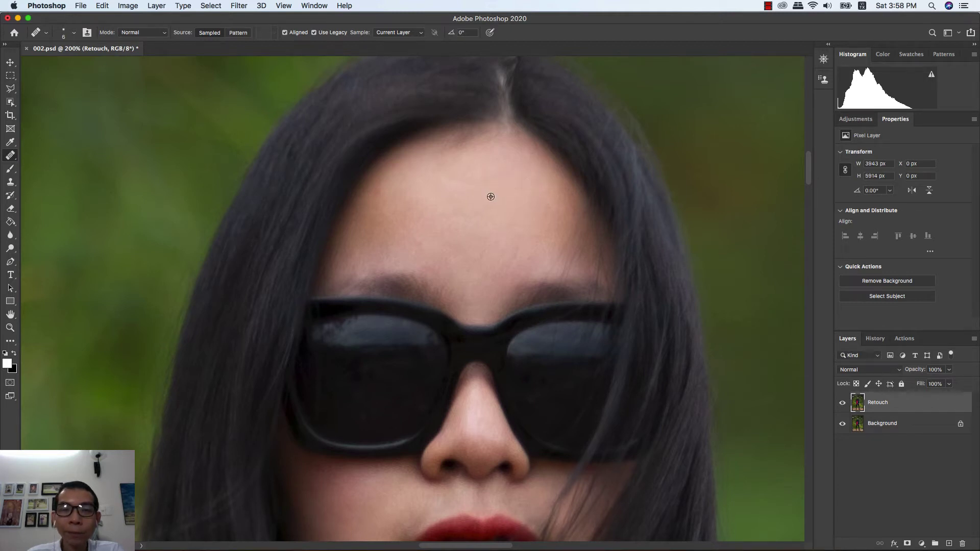
pyautogui.moveTo(441, 162); pyautogui.dragTo(435, 181)
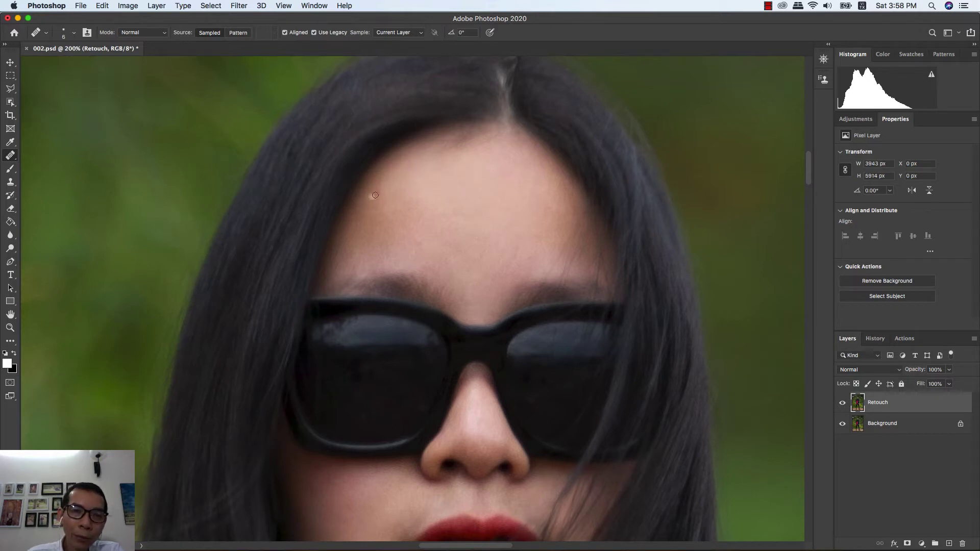
pyautogui.moveTo(381, 197)
pyautogui.mouseDown()
pyautogui.moveTo(391, 223)
pyautogui.moveTo(390, 202)
pyautogui.mouseUp()
pyautogui.keyDown('alt'); pyautogui.click(391, 223); pyautogui.keyUp('alt')
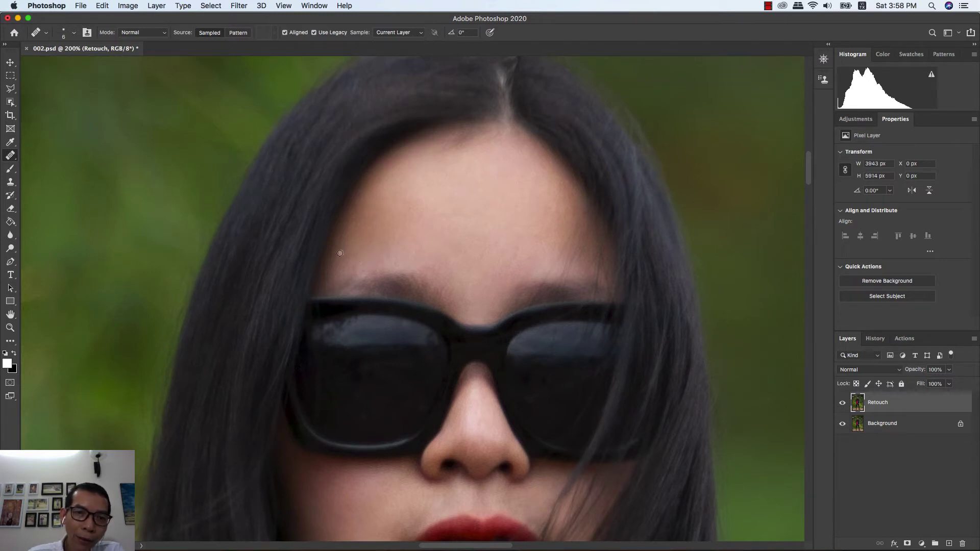
pyautogui.moveTo(340, 253); pyautogui.dragTo(343, 235)
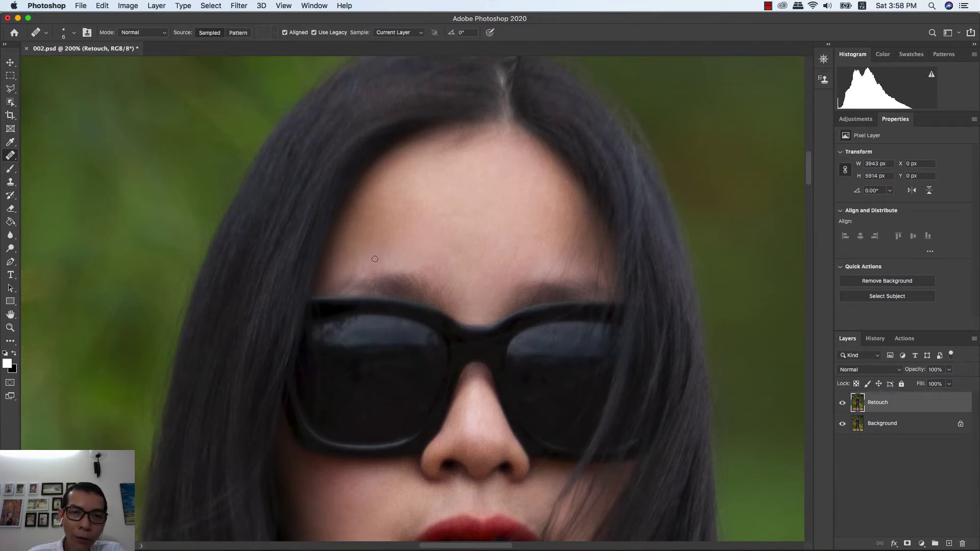
# Heal the lower-forehead blemishes above the brow, then fit the whole photo in the window
pyautogui.keyDown('alt'); pyautogui.click(436, 252); pyautogui.keyUp('alt')
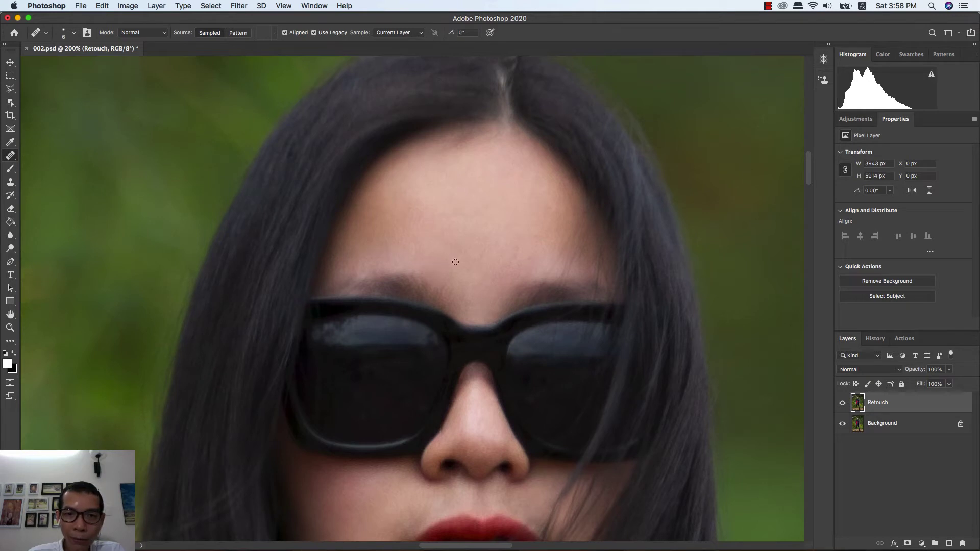
pyautogui.moveTo(459, 261)
pyautogui.mouseDown()
pyautogui.moveTo(489, 250)
pyautogui.moveTo(487, 237)
pyautogui.moveTo(546, 240)
pyautogui.mouseUp()
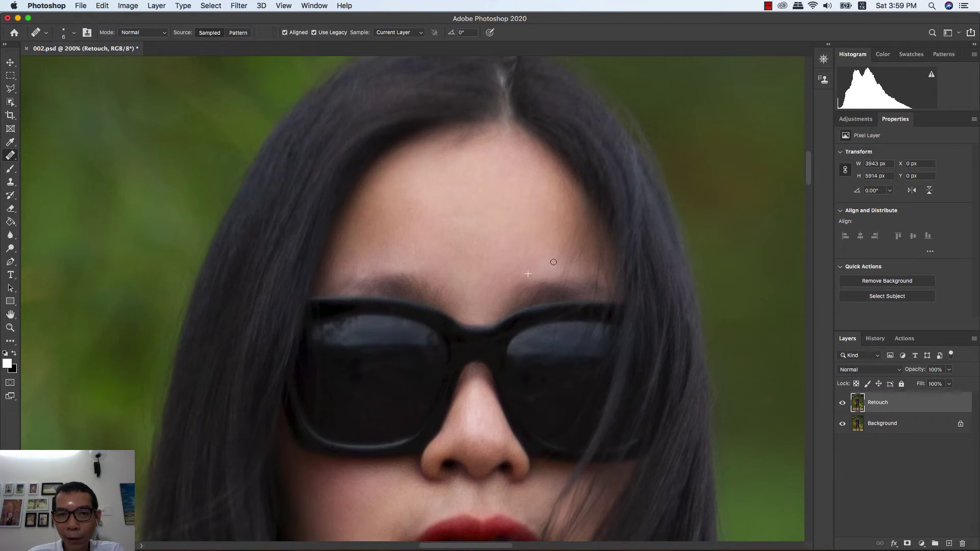
pyautogui.moveTo(553, 262); pyautogui.dragTo(511, 240)
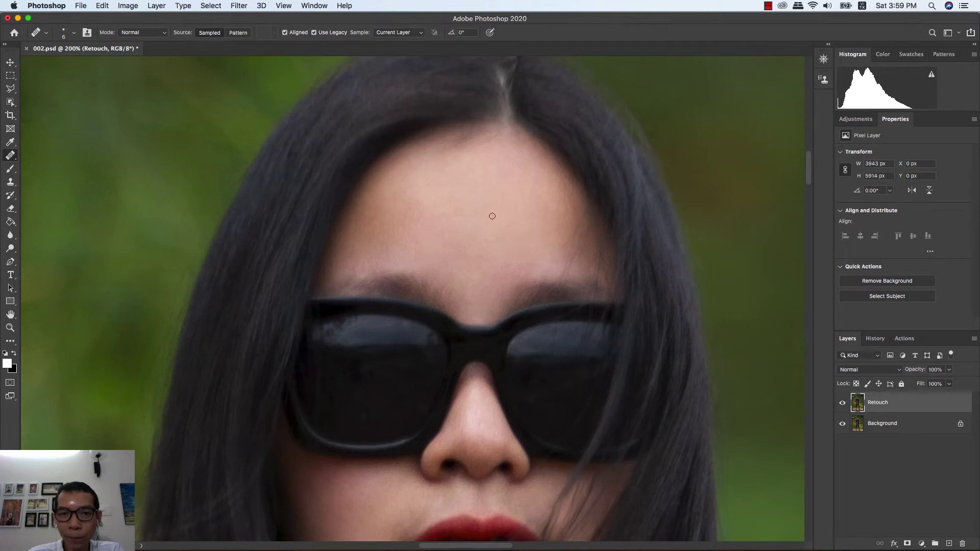
pyautogui.hotkey('ctrl', '0')
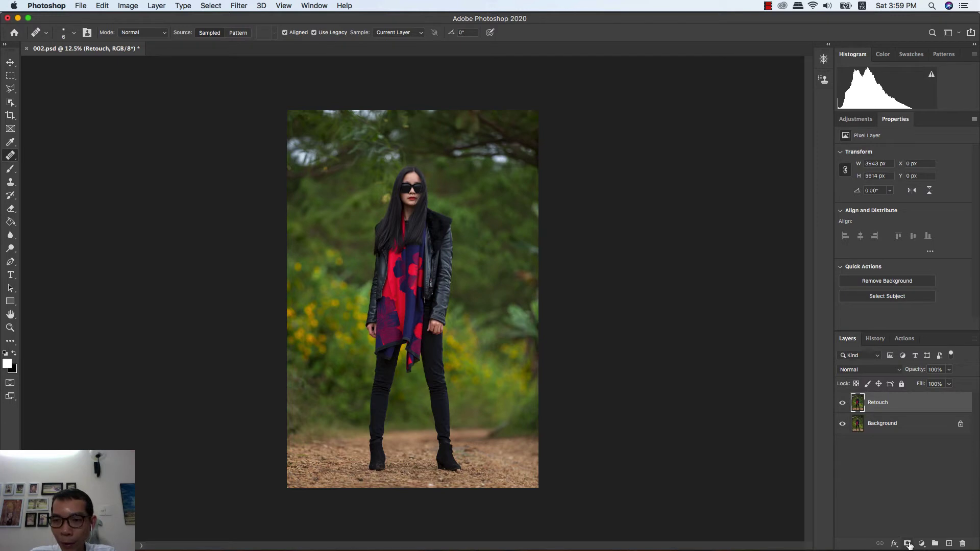
# Add a Levels adjustment layer with the black output level set to 10
pyautogui.click(922, 544)
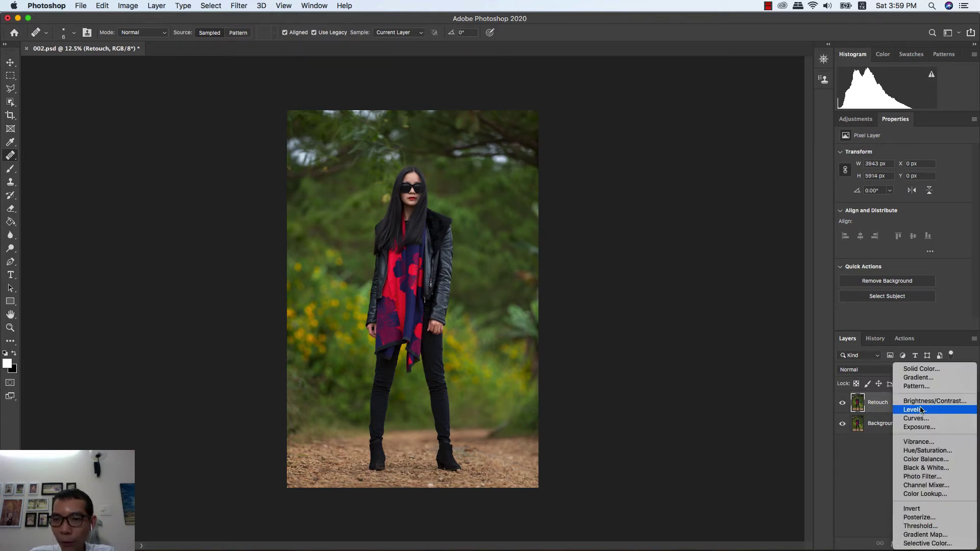
pyautogui.press('Escape')
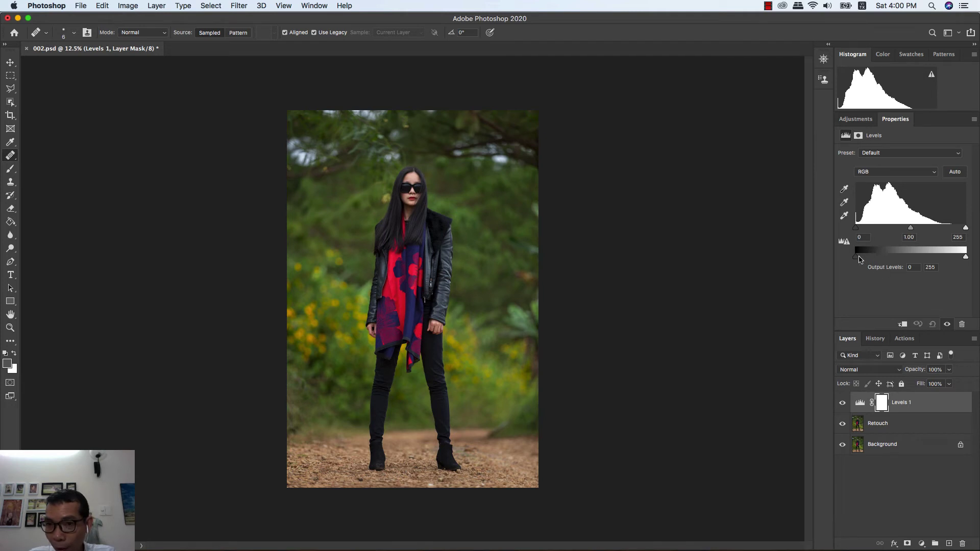
pyautogui.moveTo(857, 259); pyautogui.dragTo(860, 260)
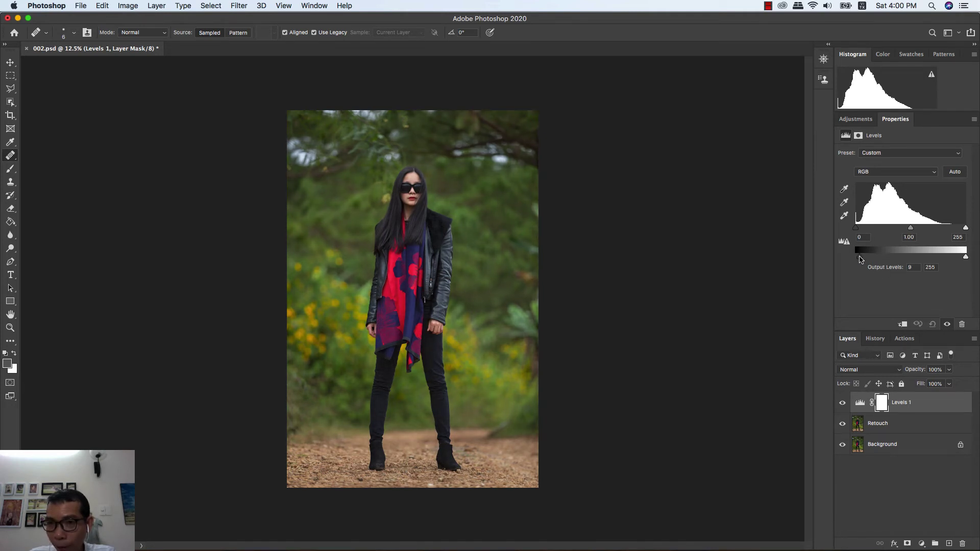
pyautogui.doubleClick(910, 266)
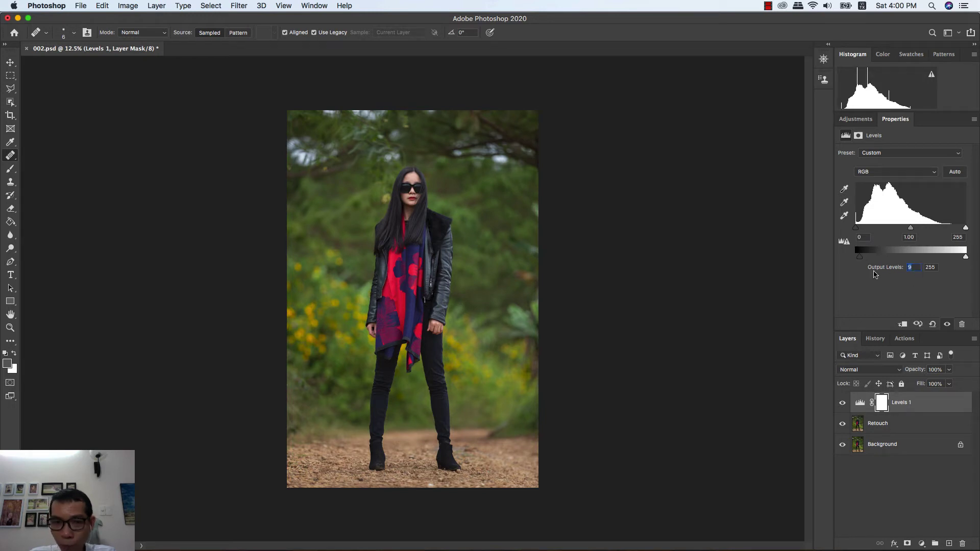
pyautogui.write('10')
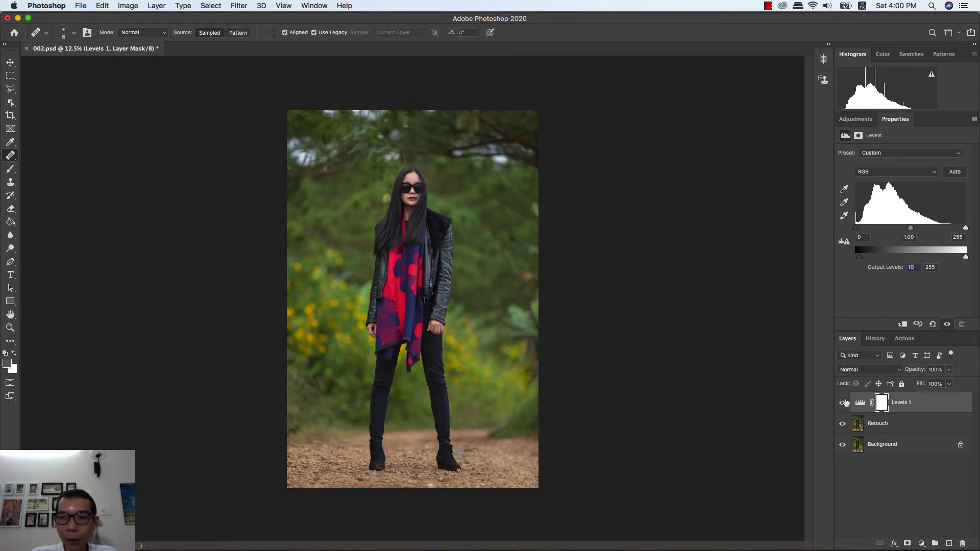
# Toggle Levels 1 off and on to compare the shadow lift
pyautogui.click(843, 402)
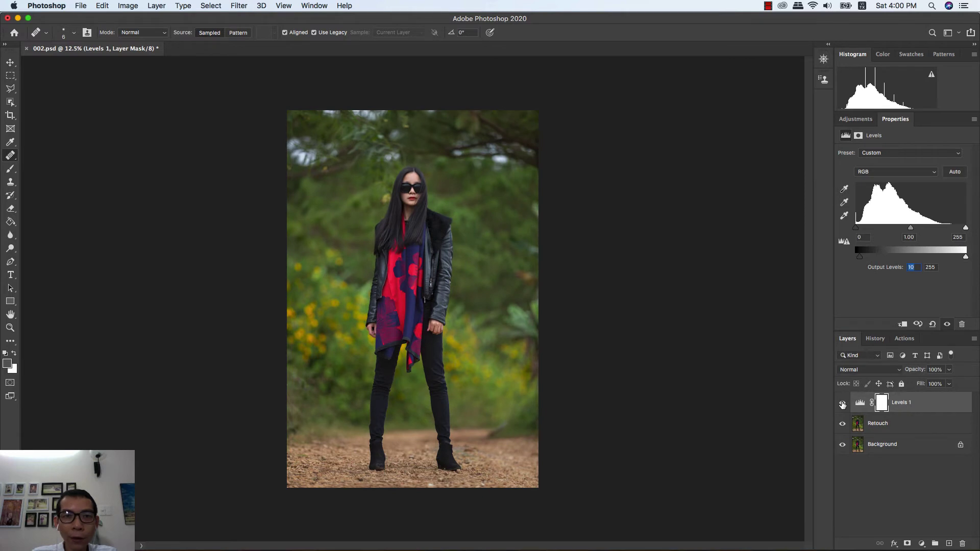
pyautogui.click(843, 403)
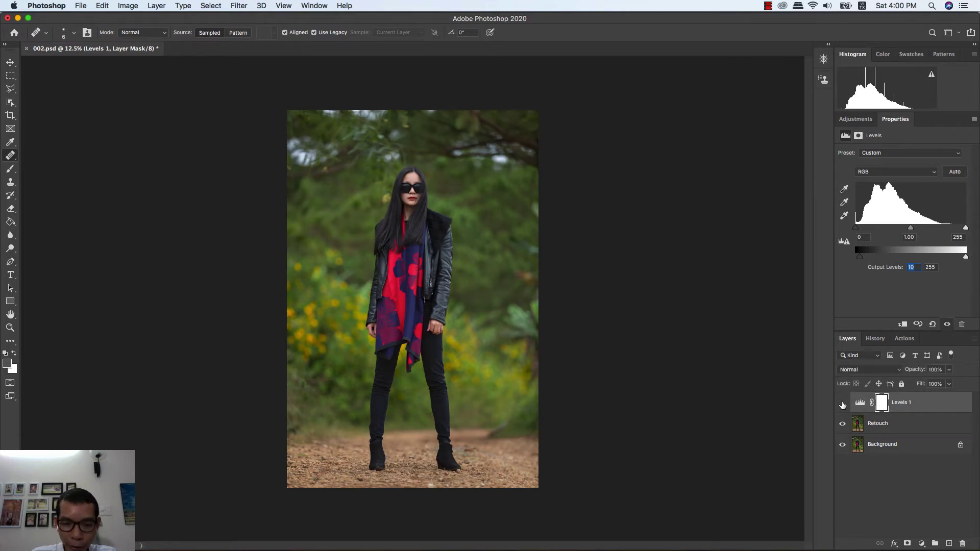
pyautogui.click(842, 403)
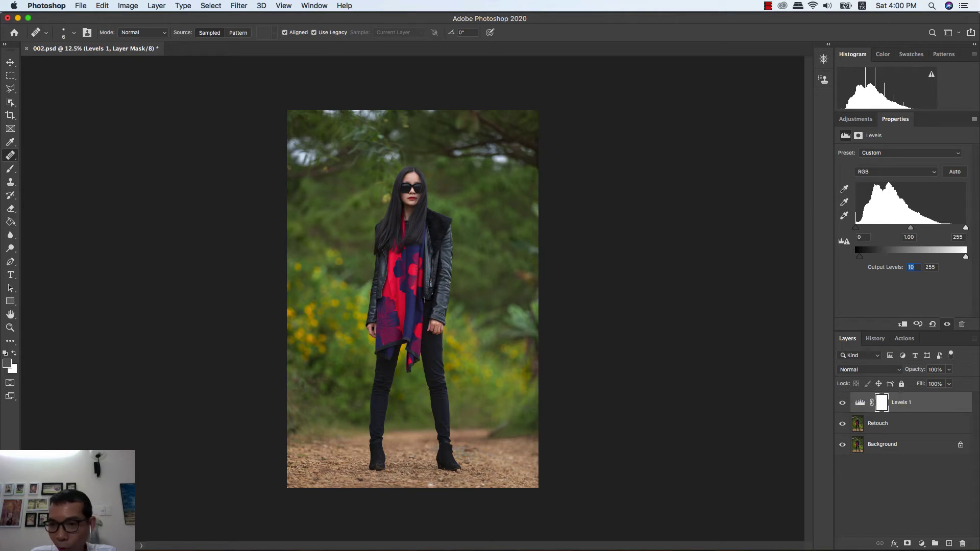
pyautogui.click(922, 544)
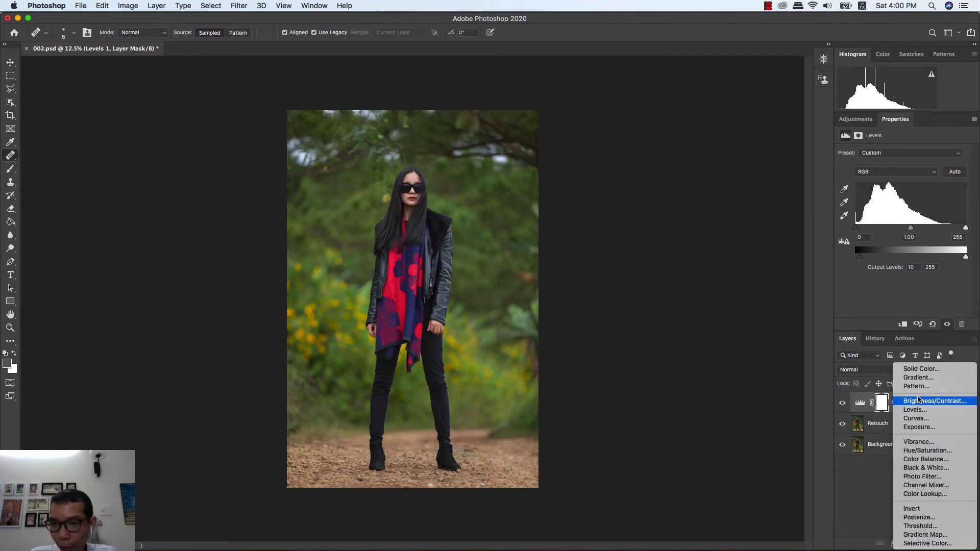
# Add a Brightness/Contrast adjustment layer with Brightness 15 and Contrast 5
pyautogui.click(955, 401)
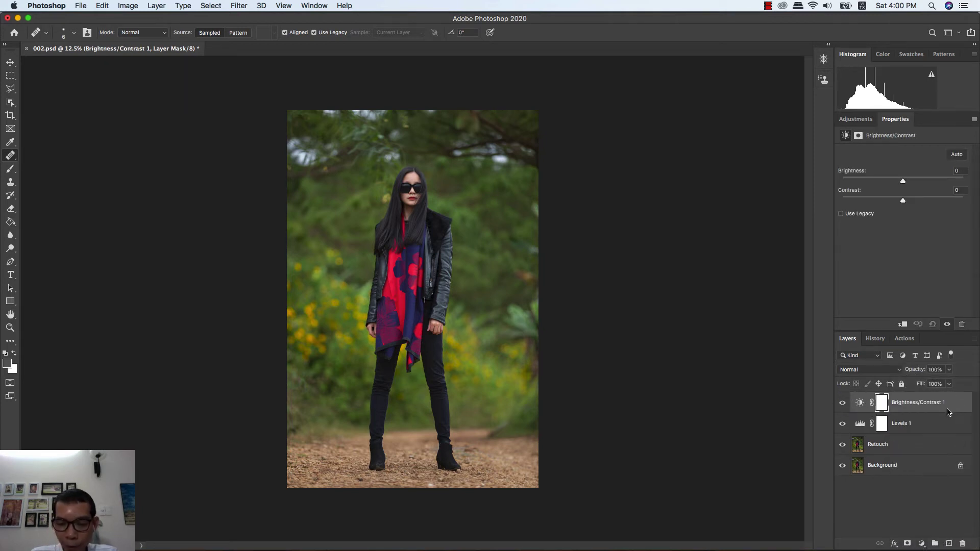
pyautogui.moveTo(903, 182); pyautogui.dragTo(906, 203)
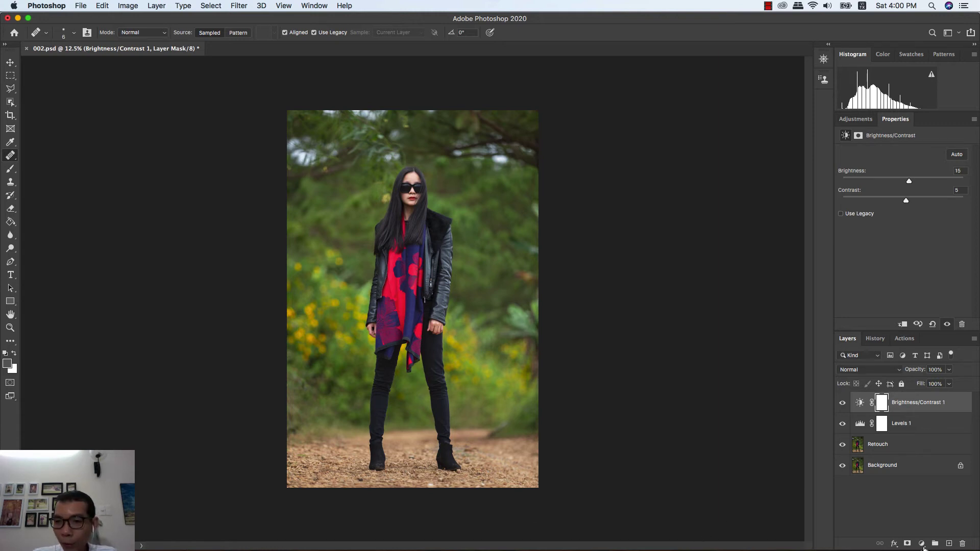
pyautogui.click(922, 544)
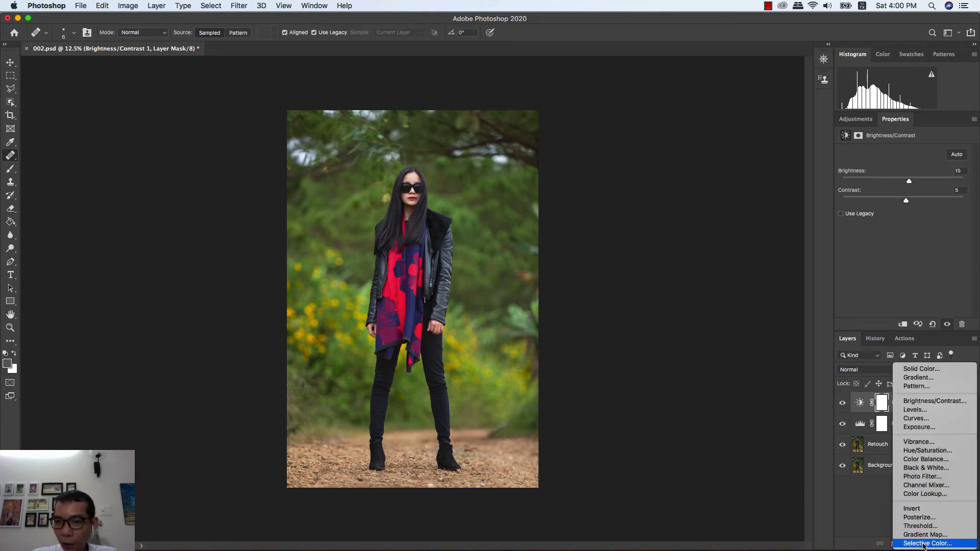
# Add a Selective Color layer with Yellows cyan set to +20
pyautogui.click(956, 544)
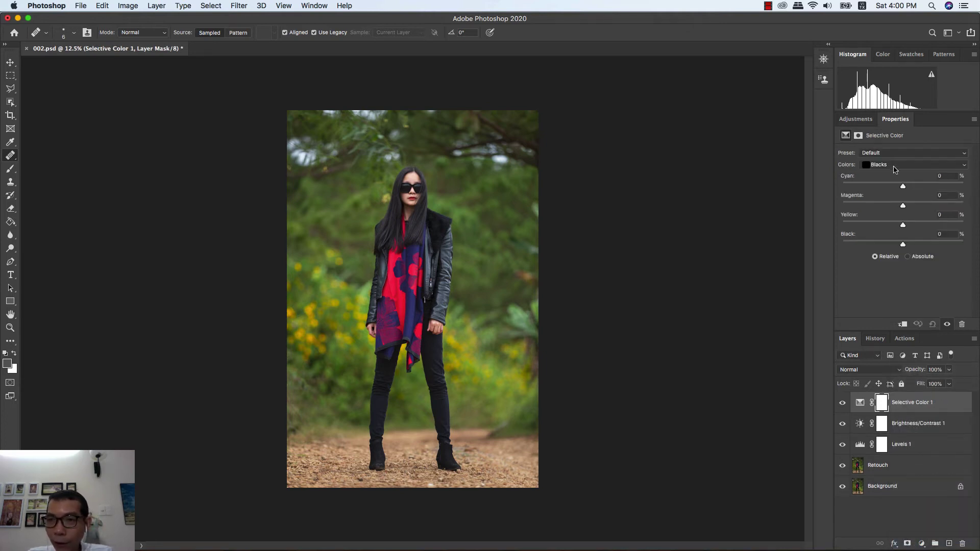
pyautogui.click(893, 165)
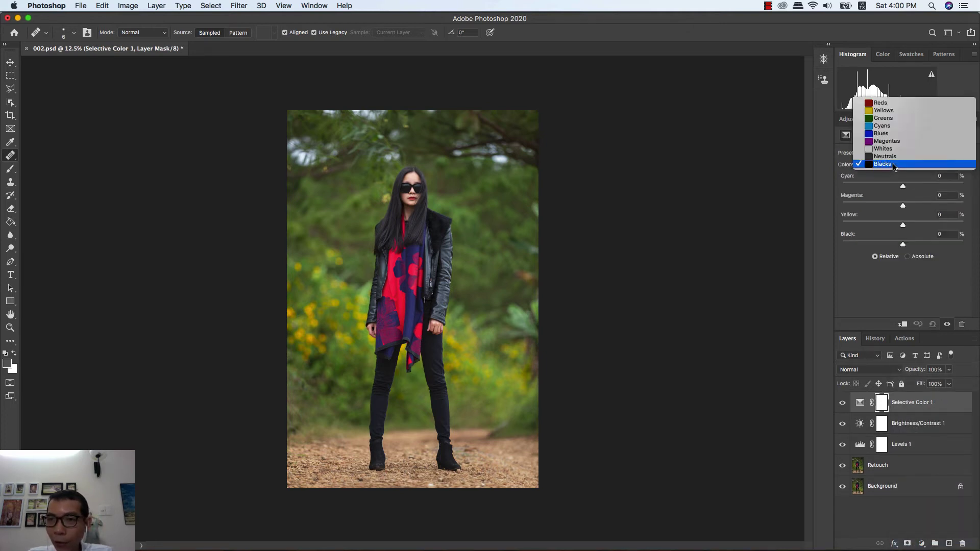
pyautogui.click(909, 111)
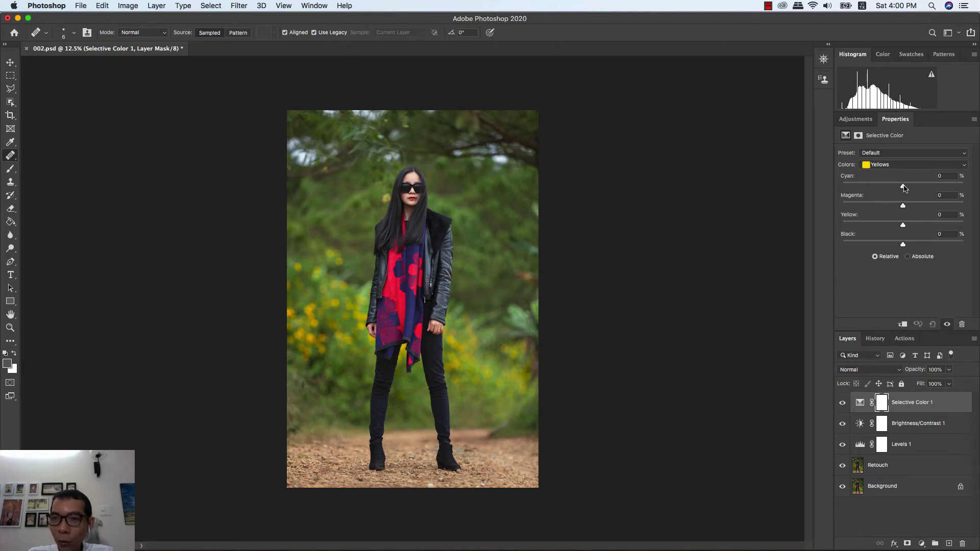
pyautogui.moveTo(903, 187); pyautogui.dragTo(915, 188)
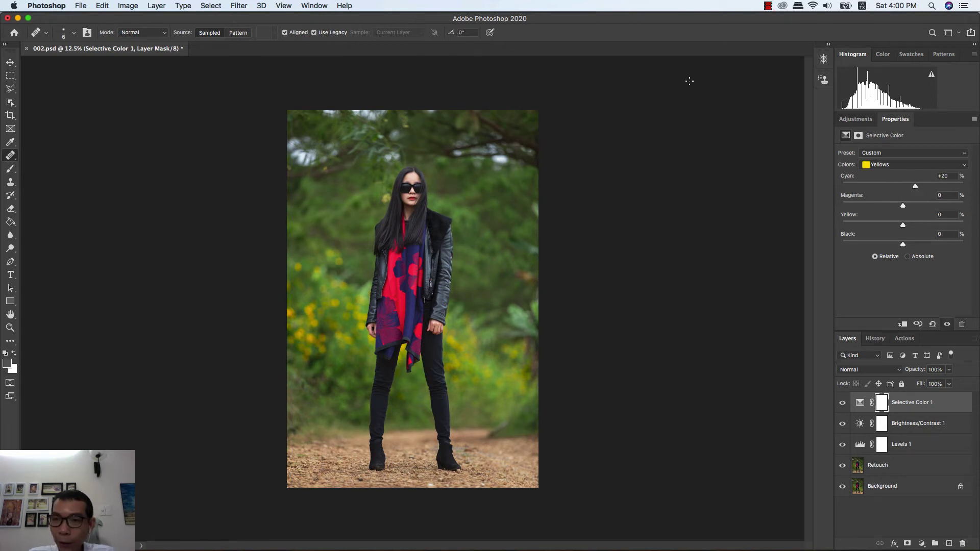
# Set the Selective Color Whites cyan to +20
pyautogui.click(904, 165)
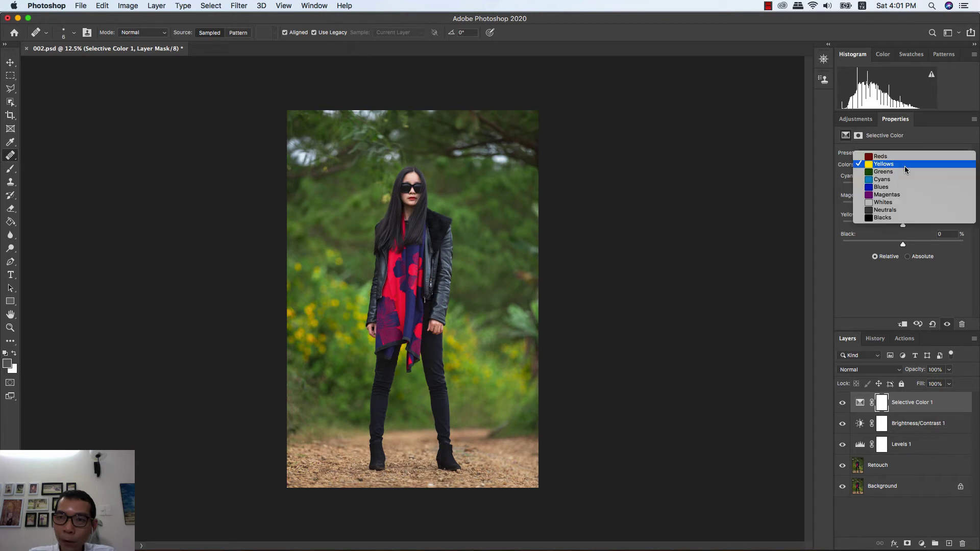
pyautogui.click(884, 202)
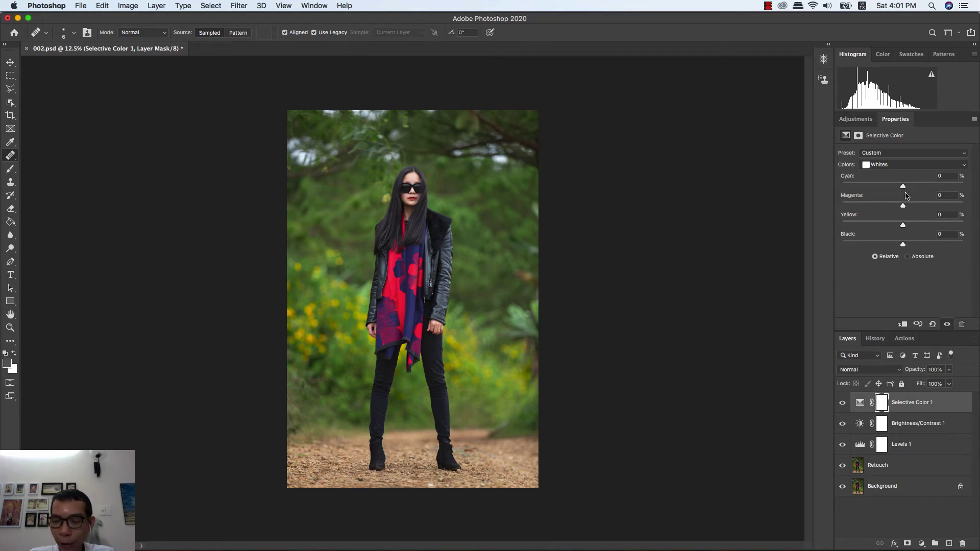
pyautogui.moveTo(904, 190); pyautogui.dragTo(916, 189)
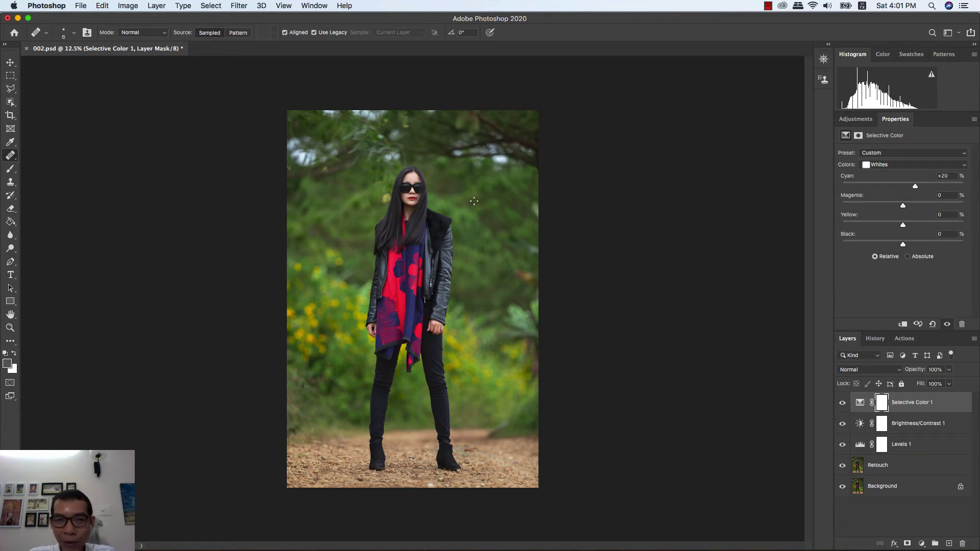
pyautogui.click(921, 544)
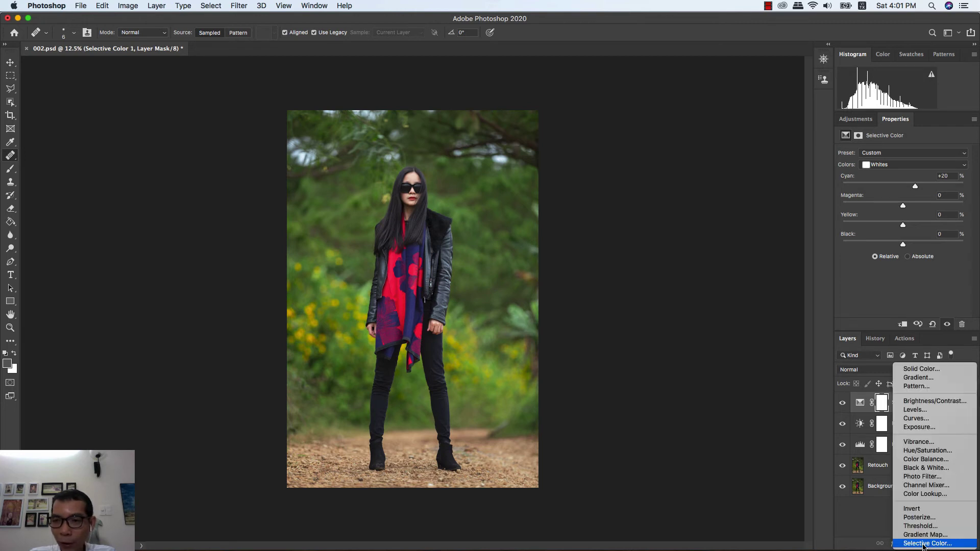
# Add a Hue/Saturation layer with Greens saturation lowered to -30
pyautogui.click(952, 451)
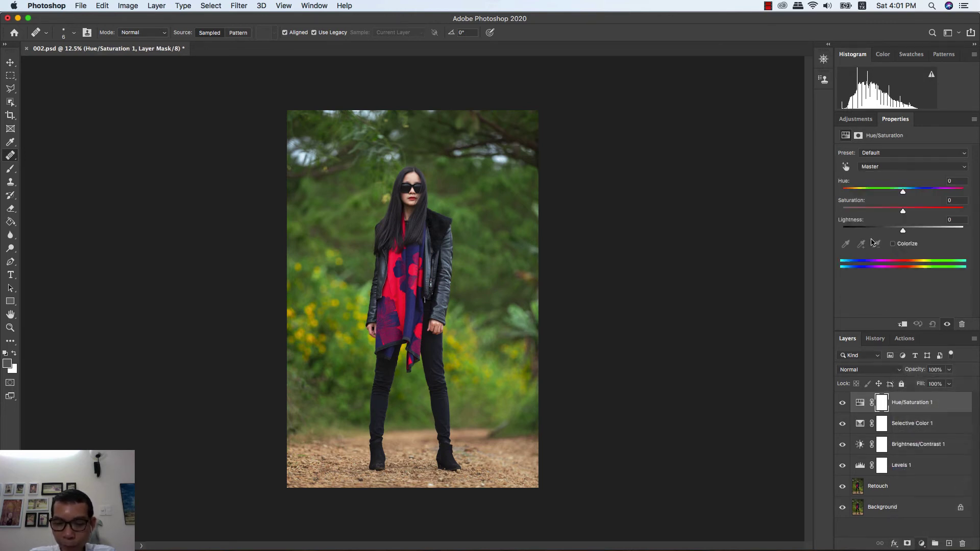
pyautogui.click(901, 166)
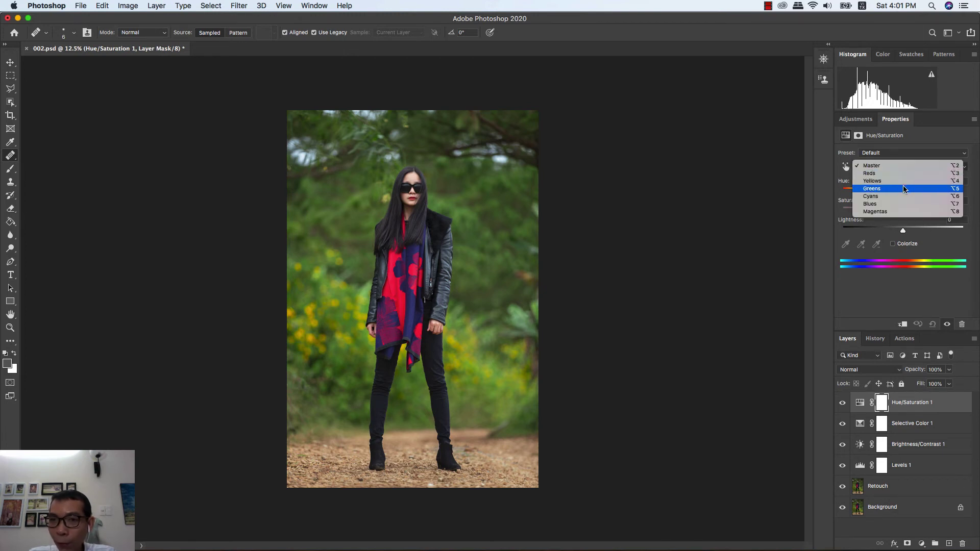
pyautogui.click(903, 188)
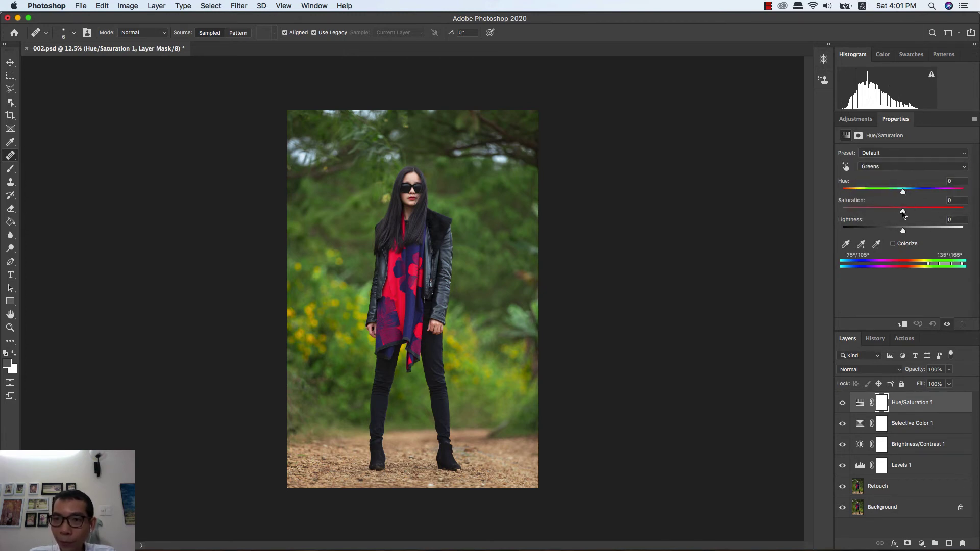
pyautogui.moveTo(902, 210); pyautogui.dragTo(887, 211)
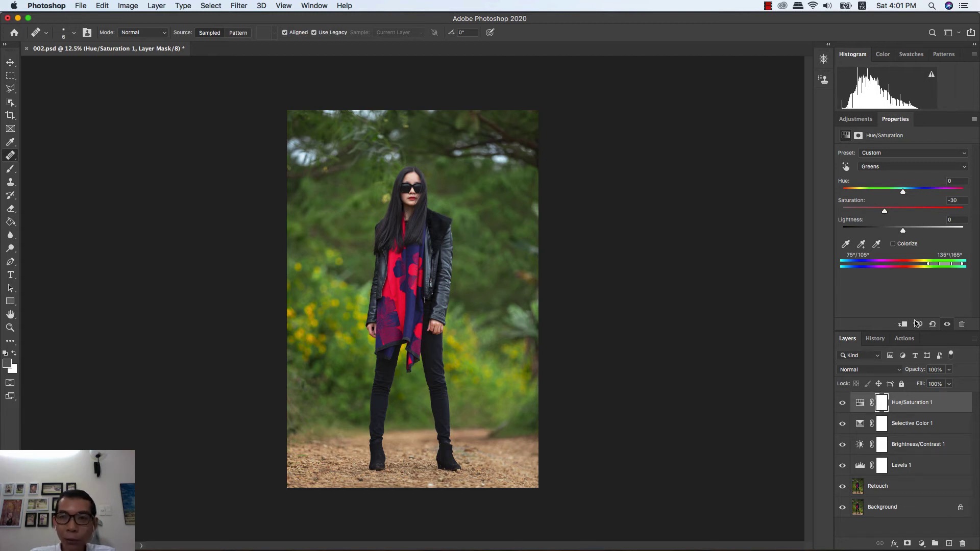
pyautogui.press('Return')
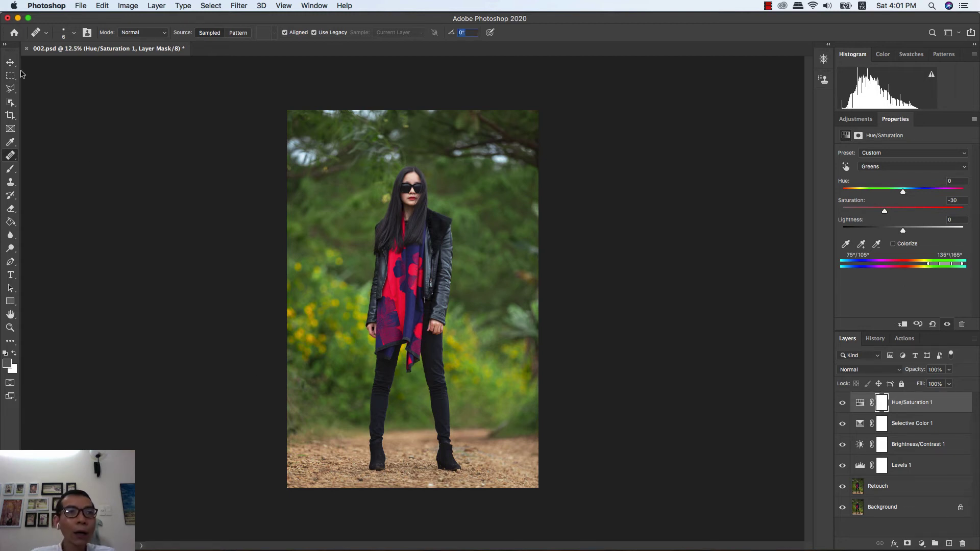
pyautogui.click(11, 62)
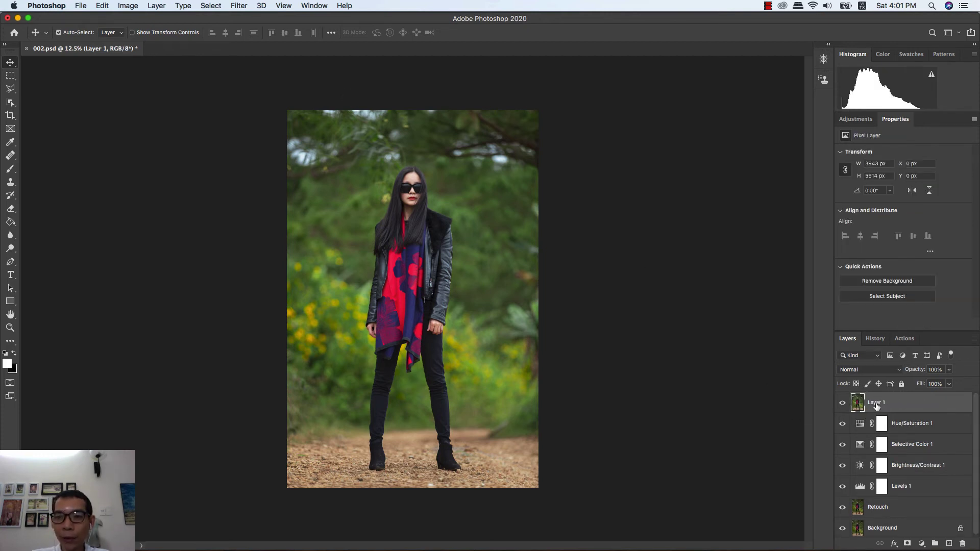
# Begin renaming the new stamped top layer, currently Layer 1
pyautogui.doubleClick(876, 403)
# Name the stamped layer CR and open the Camera Raw Filter on it
pyautogui.write('CR')
pyautogui.press('Return')
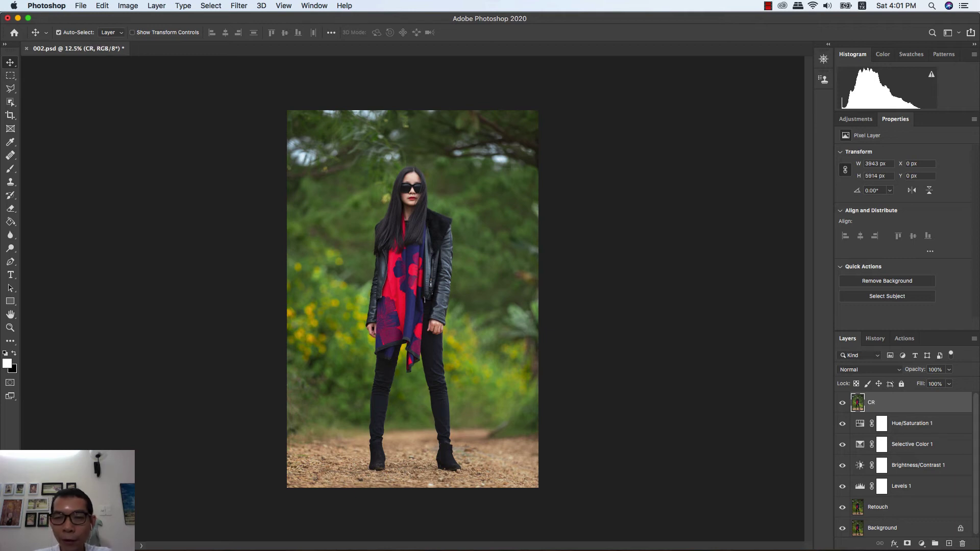
pyautogui.click(239, 6)
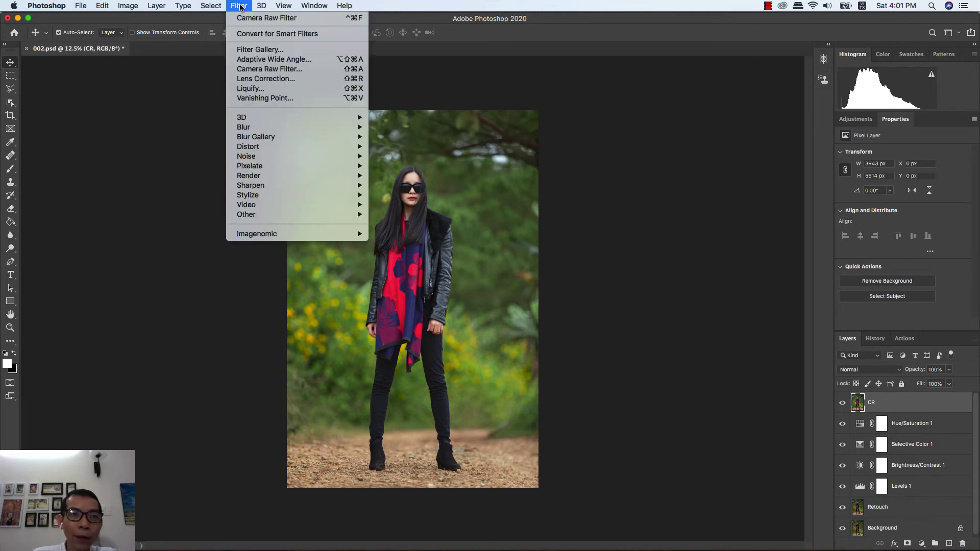
pyautogui.click(270, 69)
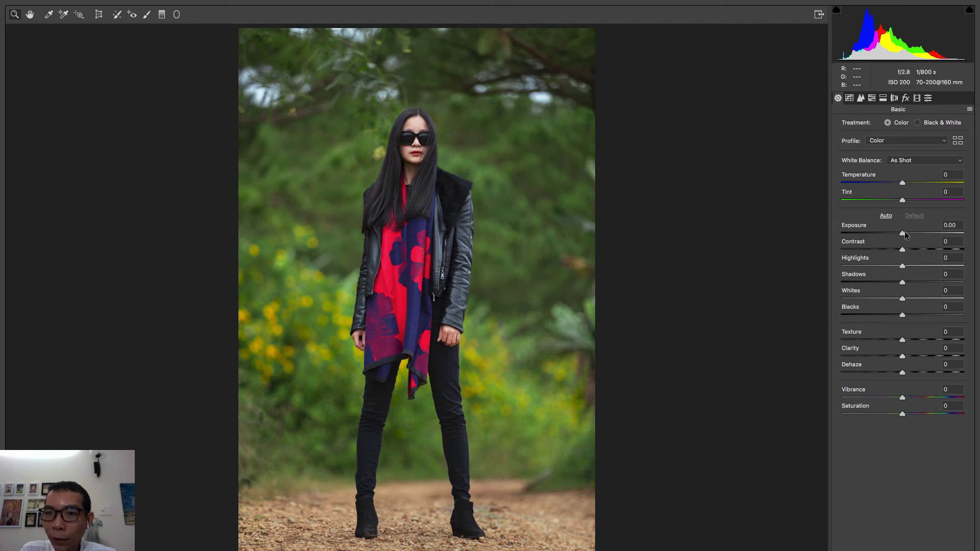
# Raise Exposure to +0.30 and Contrast to +10 in Camera Raw's Basic panel
pyautogui.moveTo(904, 233); pyautogui.dragTo(906, 233)
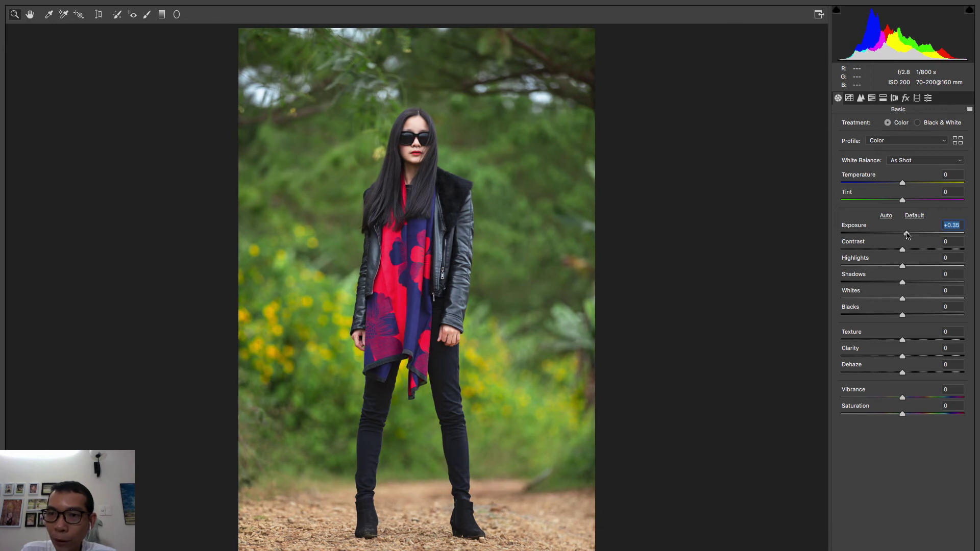
pyautogui.press('Down')
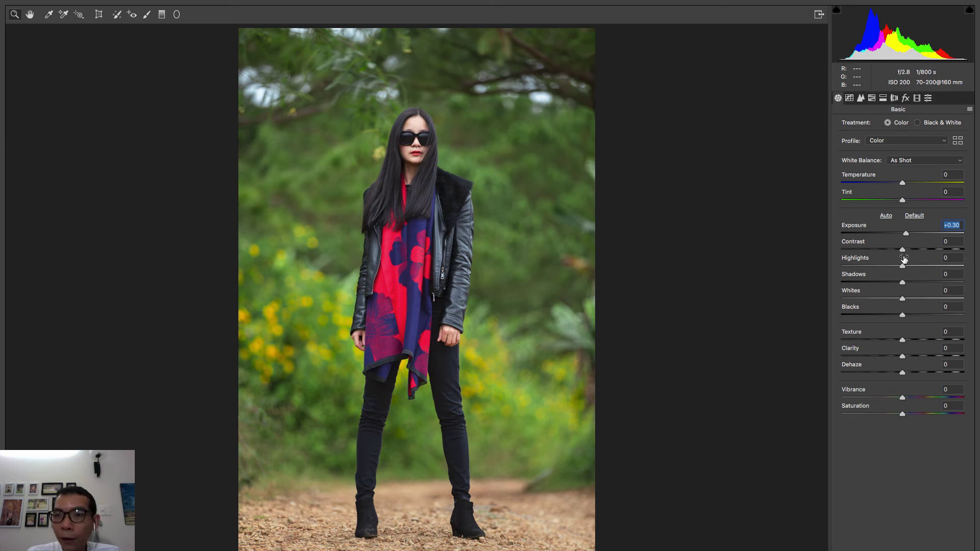
pyautogui.moveTo(903, 252); pyautogui.dragTo(908, 251)
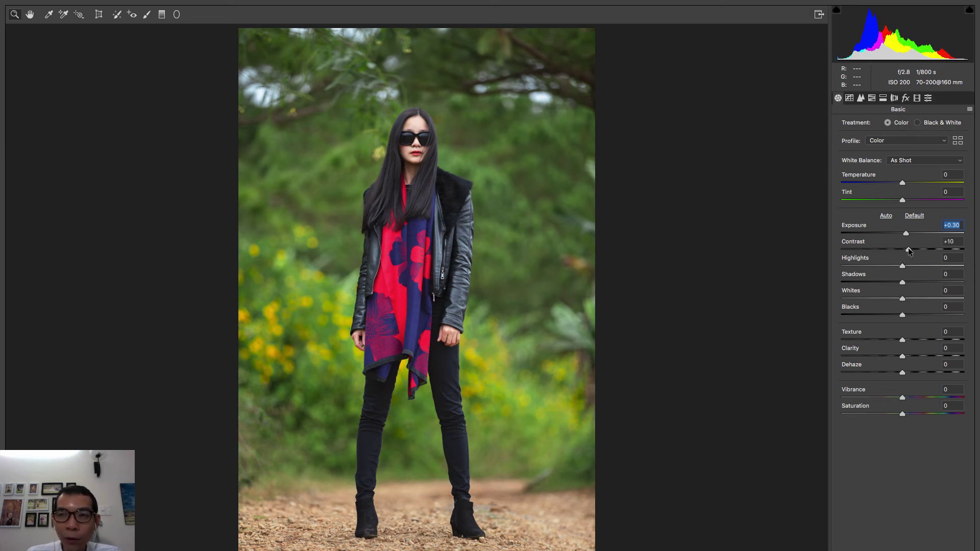
pyautogui.click(907, 249)
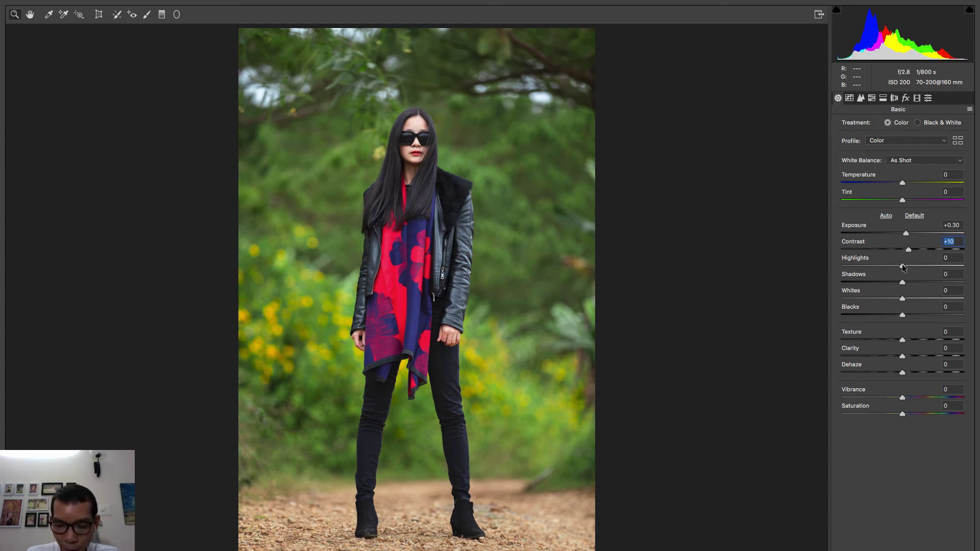
# Set Highlights to -10, Whites to -20 and Shadows to +11
pyautogui.moveTo(903, 267); pyautogui.dragTo(901, 266)
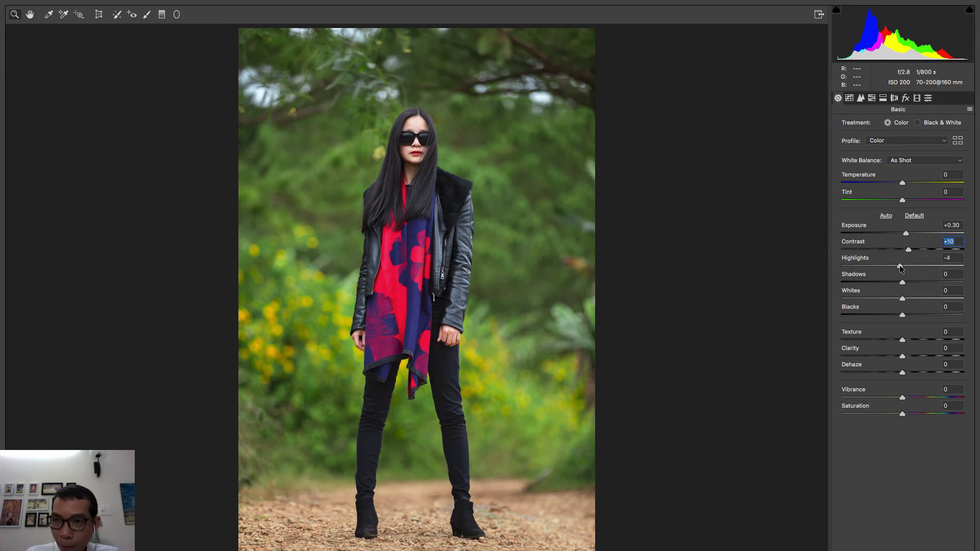
pyautogui.click(900, 266)
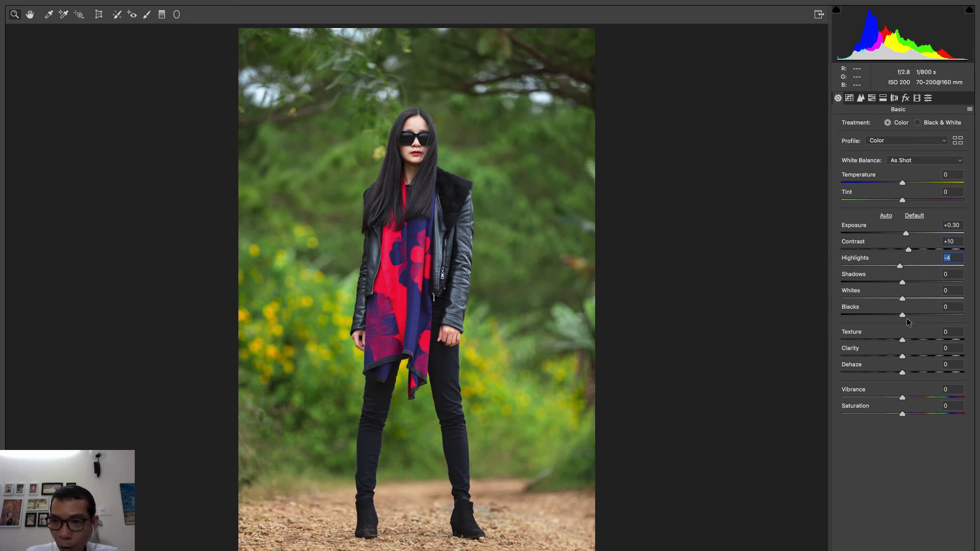
pyautogui.moveTo(902, 299); pyautogui.dragTo(889, 299)
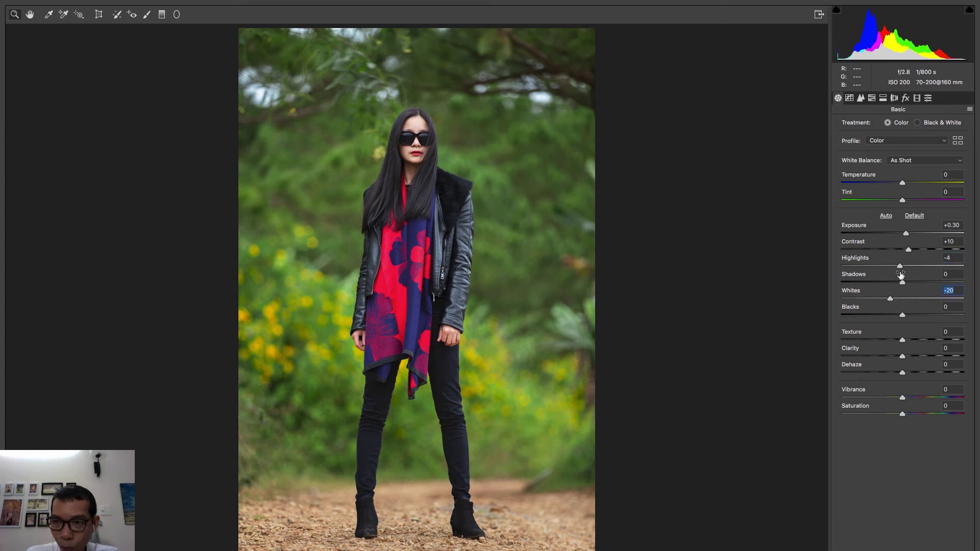
pyautogui.moveTo(900, 266); pyautogui.dragTo(897, 267)
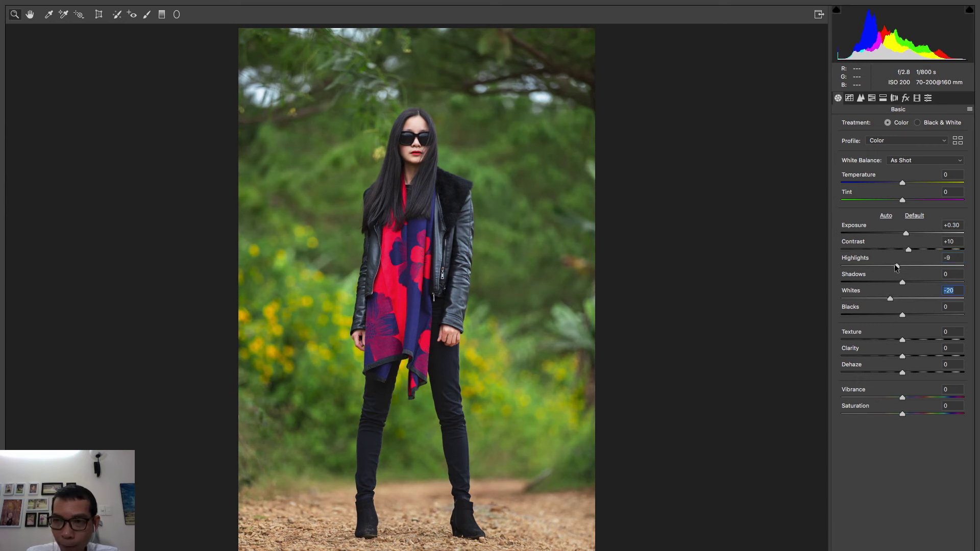
pyautogui.click(896, 267)
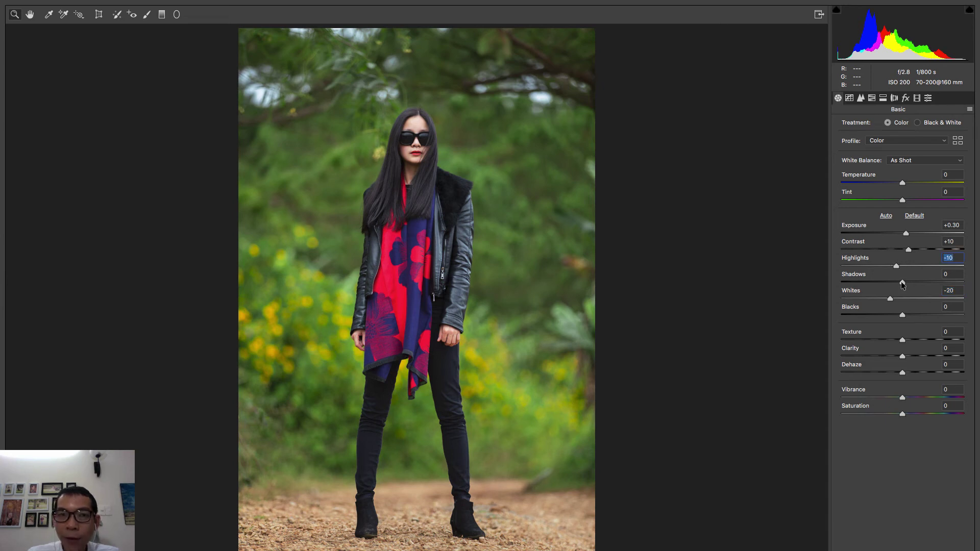
pyautogui.moveTo(901, 283); pyautogui.dragTo(907, 282)
pyautogui.click(907, 282)
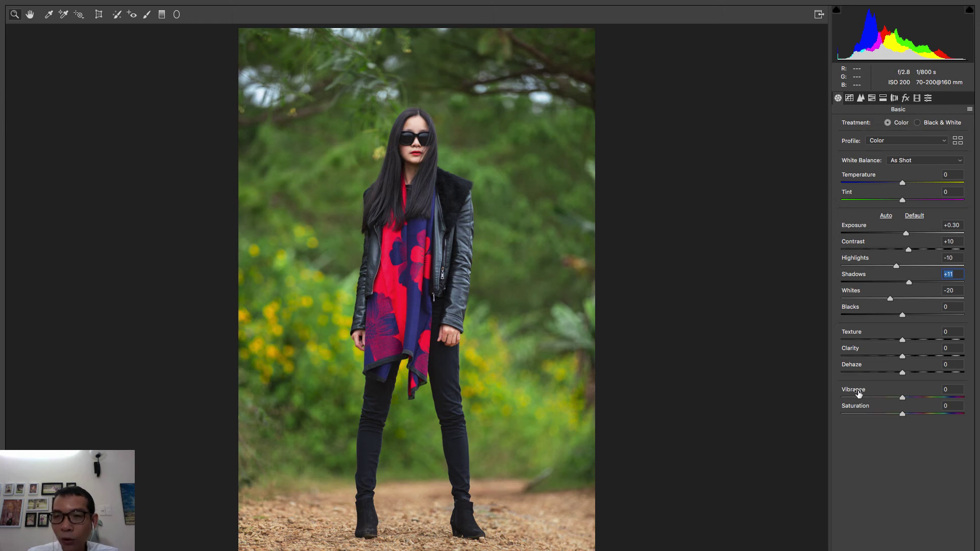
# Boost Vibrance to +31
pyautogui.moveTo(902, 398); pyautogui.dragTo(908, 398)
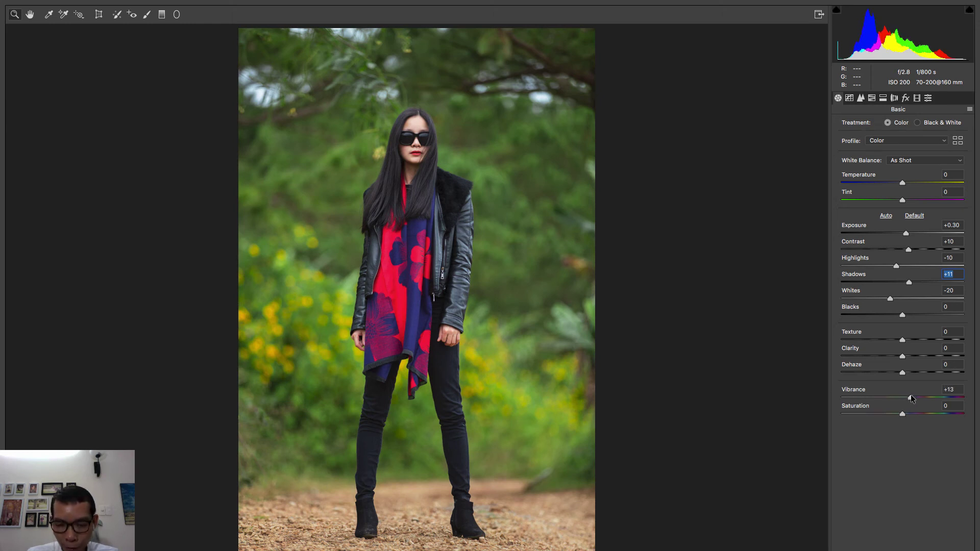
pyautogui.moveTo(910, 395); pyautogui.dragTo(916, 397)
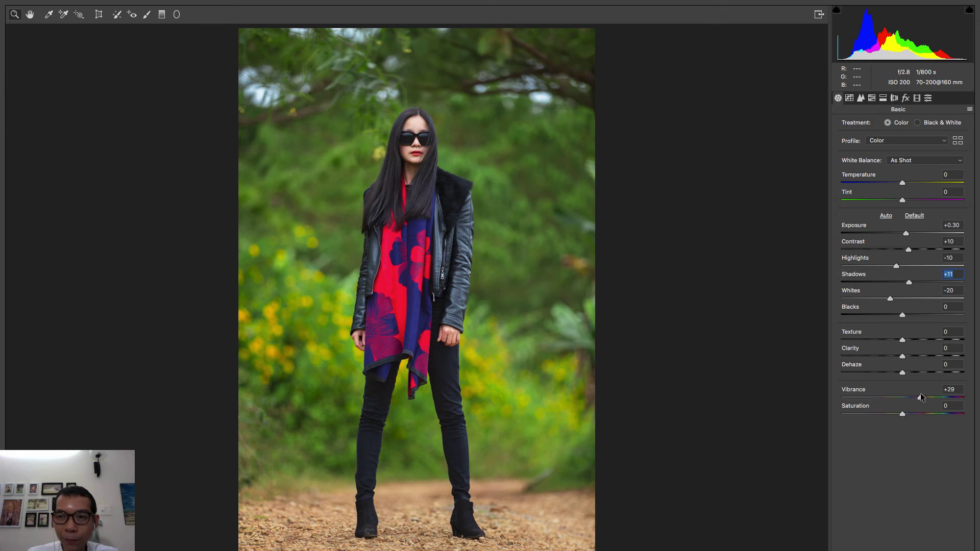
pyautogui.moveTo(920, 394); pyautogui.dragTo(922, 394)
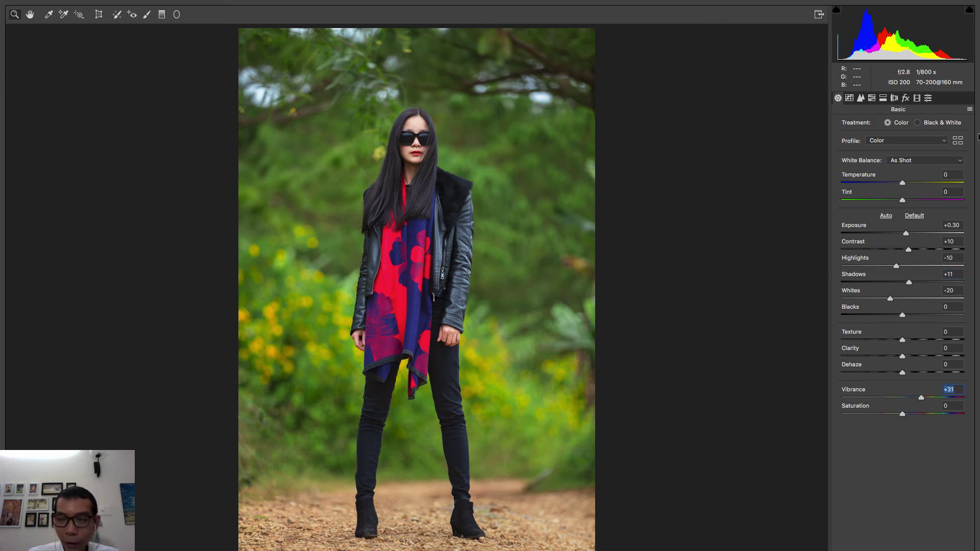
# In HSL Saturation, set Oranges to -6, Yellows to -30 and Greens to -18
pyautogui.click(871, 98)
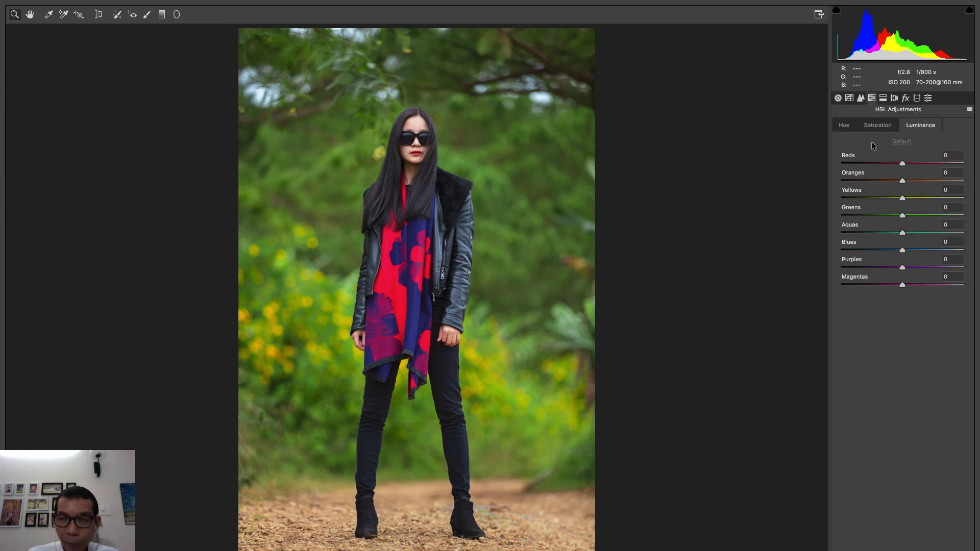
pyautogui.click(882, 127)
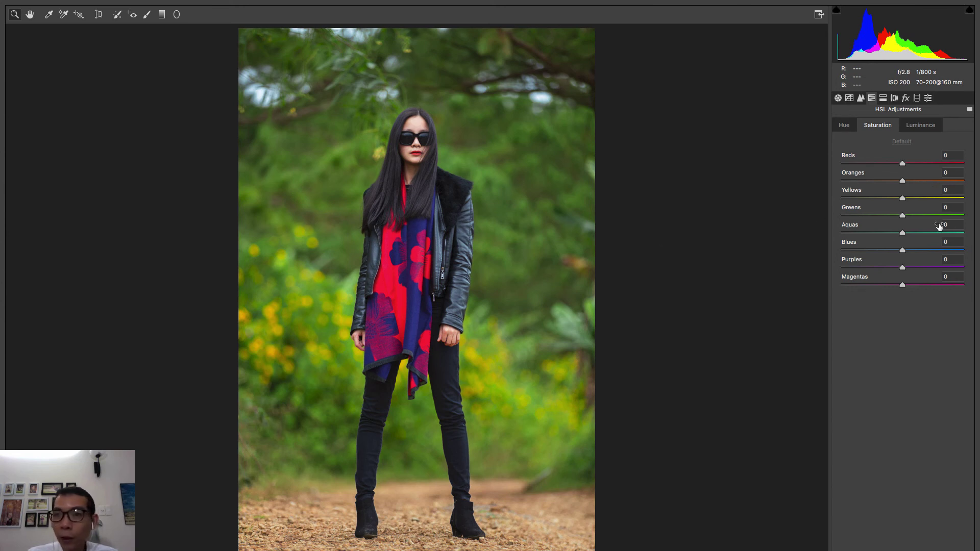
pyautogui.moveTo(901, 180); pyautogui.dragTo(899, 181)
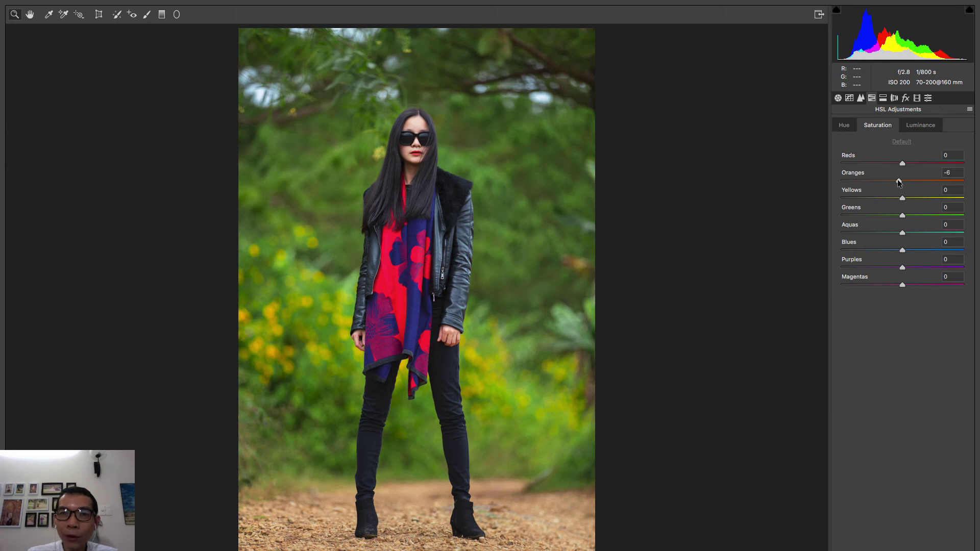
pyautogui.moveTo(899, 182); pyautogui.dragTo(899, 182)
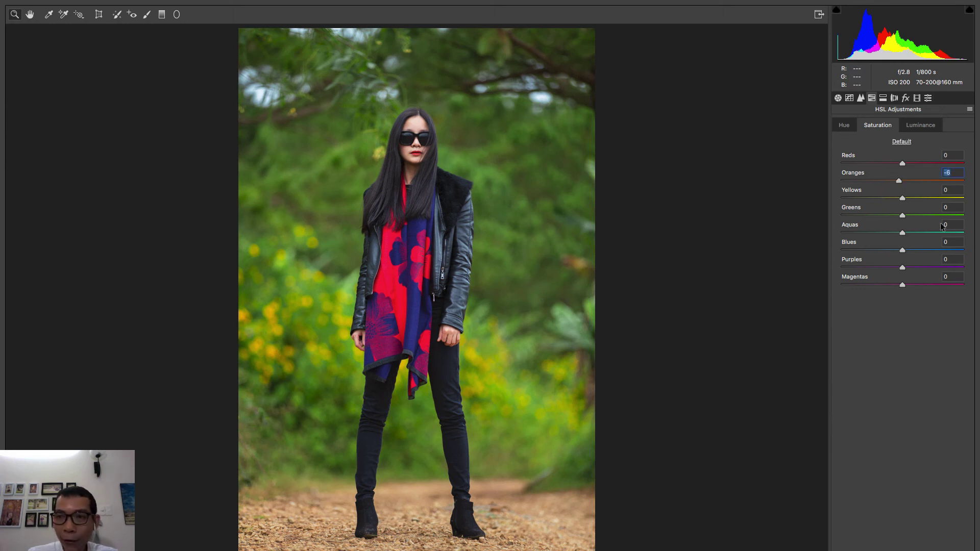
pyautogui.moveTo(902, 199); pyautogui.dragTo(884, 198)
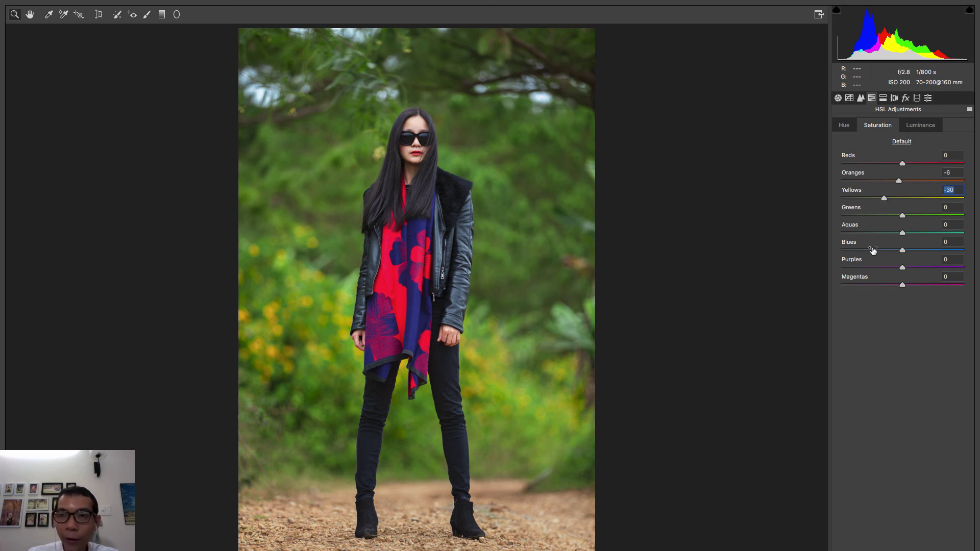
pyautogui.moveTo(902, 215); pyautogui.dragTo(886, 215)
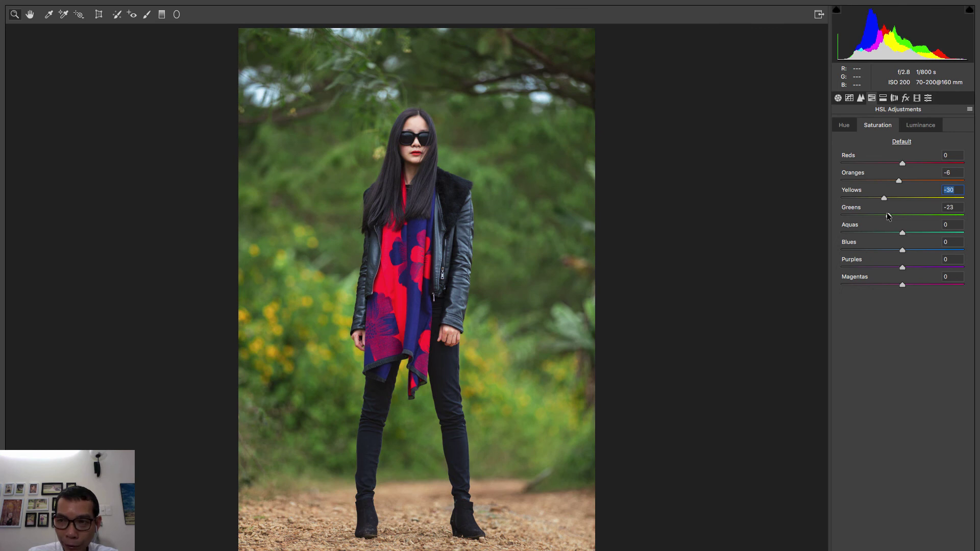
pyautogui.moveTo(890, 216); pyautogui.dragTo(891, 215)
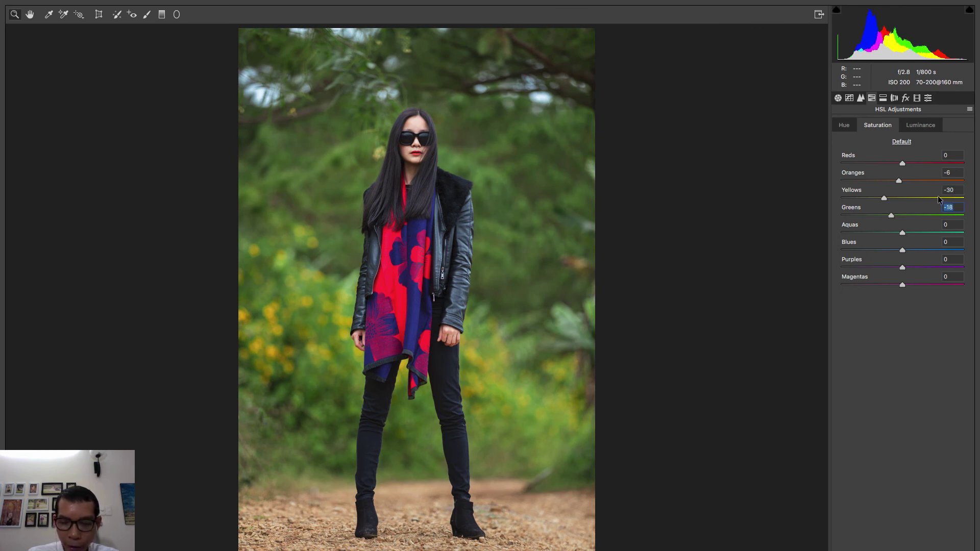
# Darken the Greens luminance to -23
pyautogui.click(918, 127)
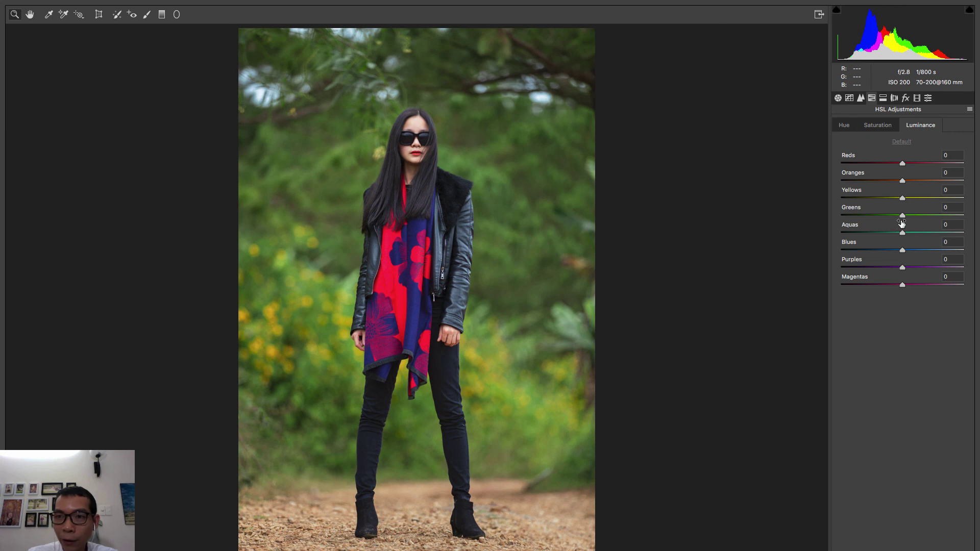
pyautogui.moveTo(902, 215); pyautogui.dragTo(887, 217)
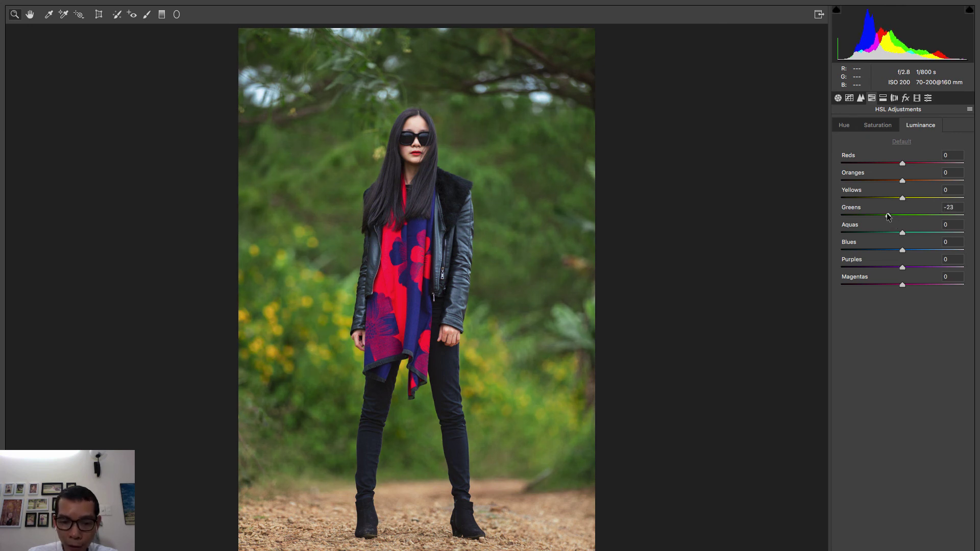
pyautogui.moveTo(887, 216); pyautogui.dragTo(887, 216)
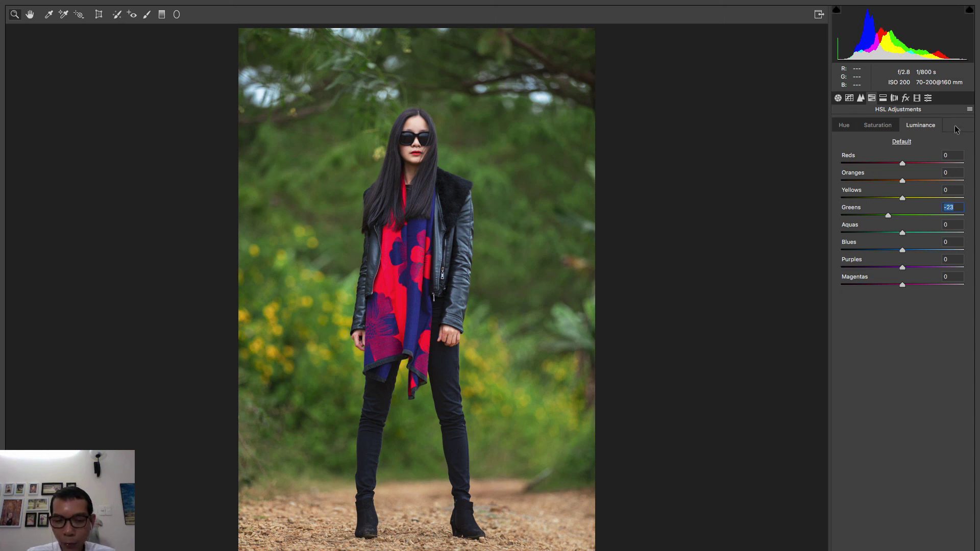
pyautogui.click(917, 98)
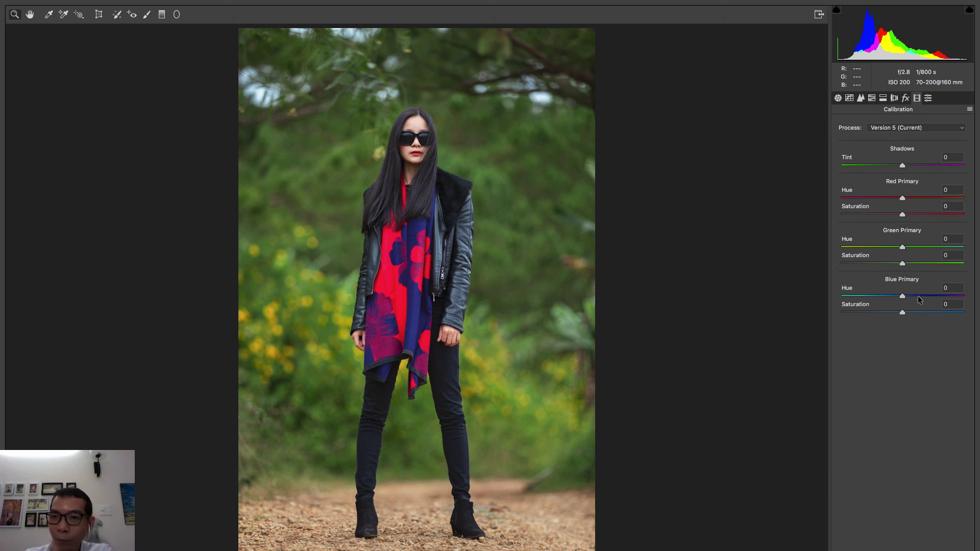
# Raise Blue Primary saturation to +20 and apply the Camera Raw Filter
pyautogui.moveTo(902, 313); pyautogui.dragTo(914, 312)
pyautogui.click(913, 313)
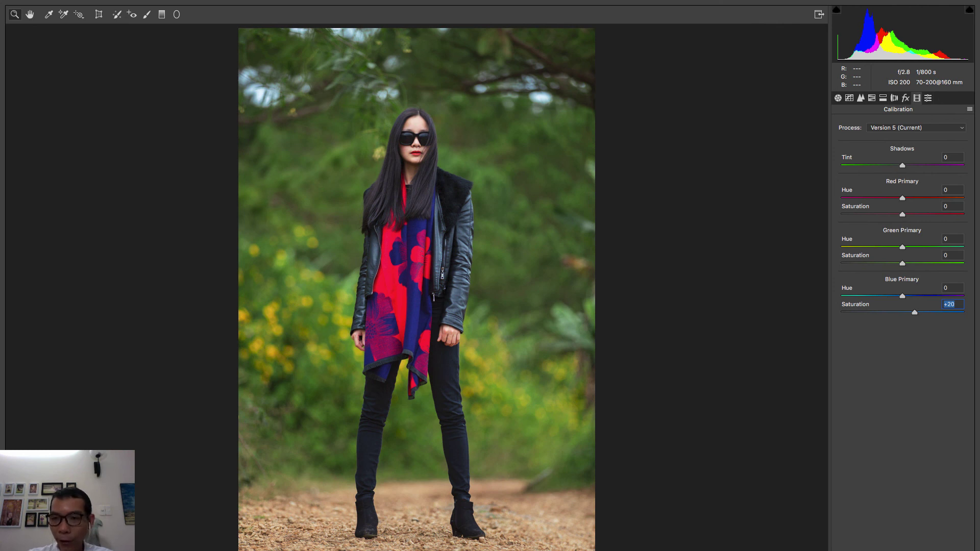
pyautogui.press('Return')
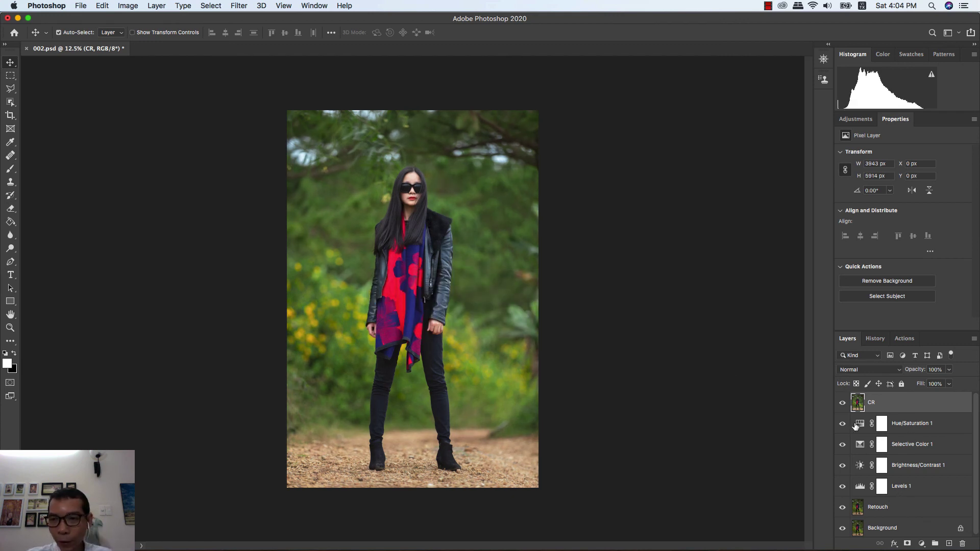
# Solo the Background layer repeatedly to compare before/after, ending with all layers visible
pyautogui.keyDown('alt'); pyautogui.click(842, 529); pyautogui.keyUp('alt')
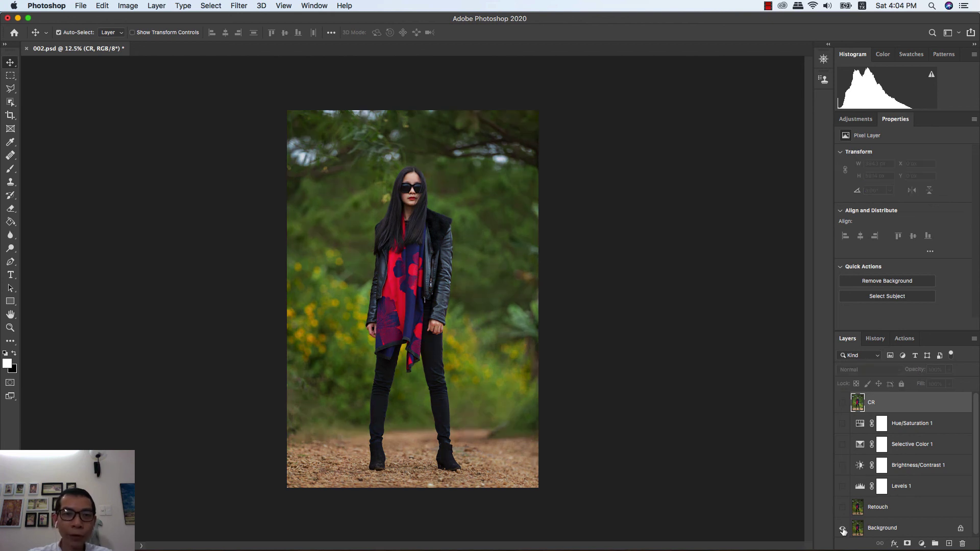
pyautogui.keyDown('alt'); pyautogui.click(842, 529); pyautogui.keyUp('alt')
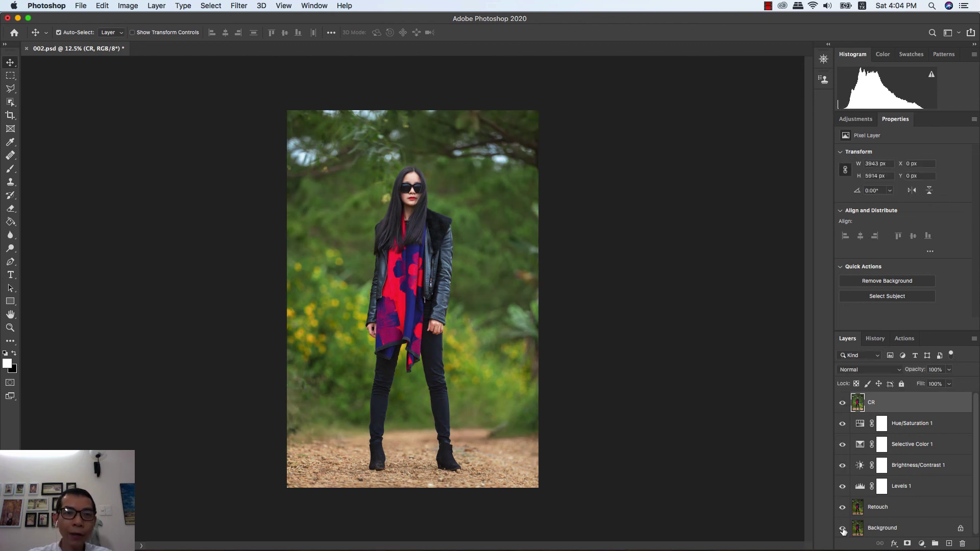
pyautogui.keyDown('alt'); pyautogui.click(843, 528); pyautogui.keyUp('alt')
pyautogui.keyDown('alt'); pyautogui.click(843, 528); pyautogui.keyUp('alt')
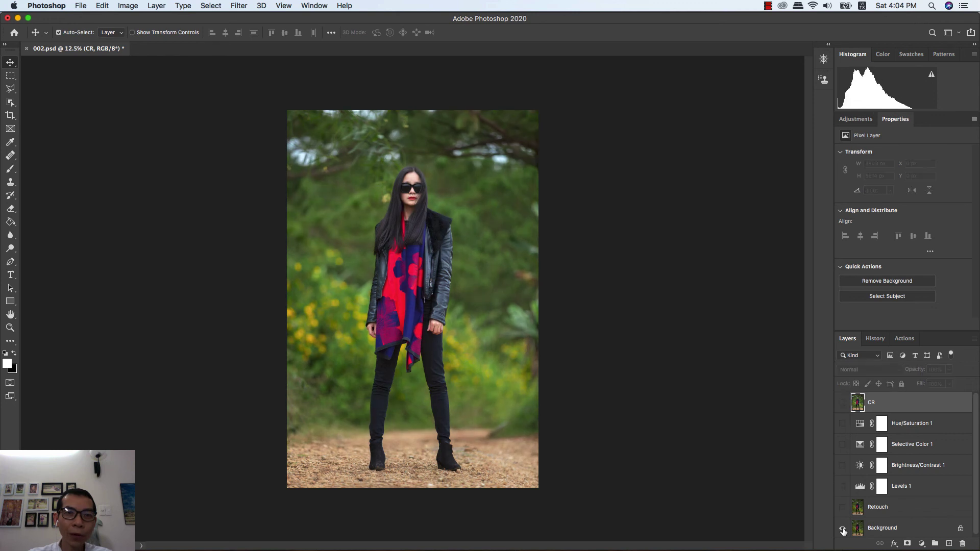
pyautogui.keyDown('alt'); pyautogui.click(842, 529); pyautogui.keyUp('alt')
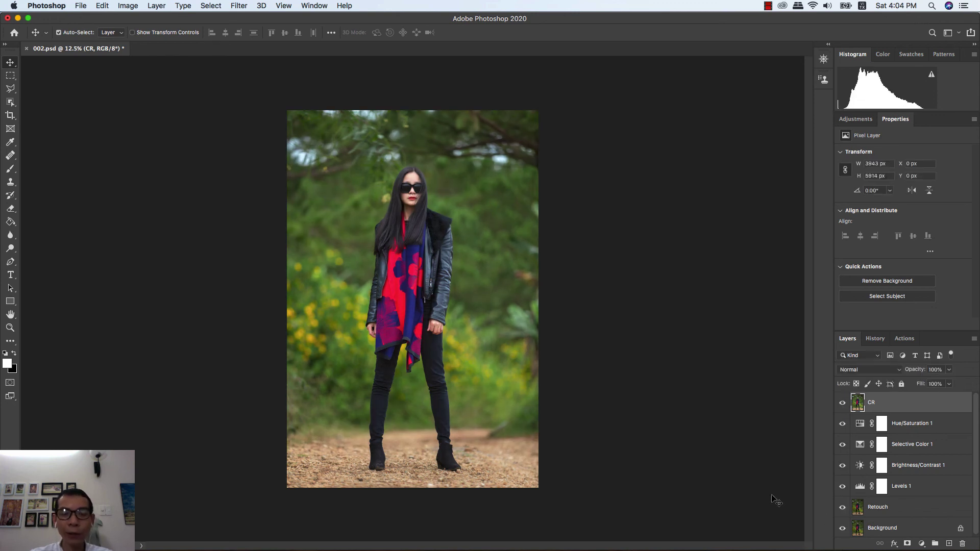